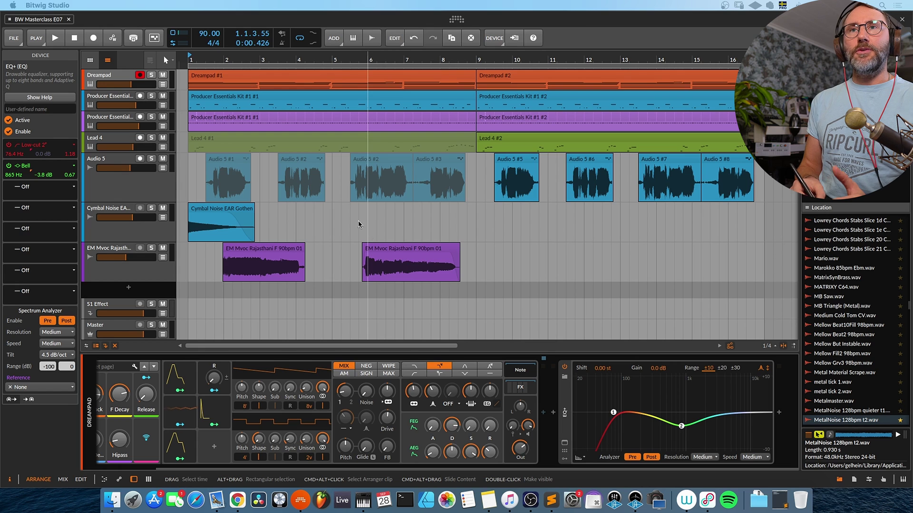
Solo the Dreampad track and bring its EQ+ device into focus
left_click(116, 79)
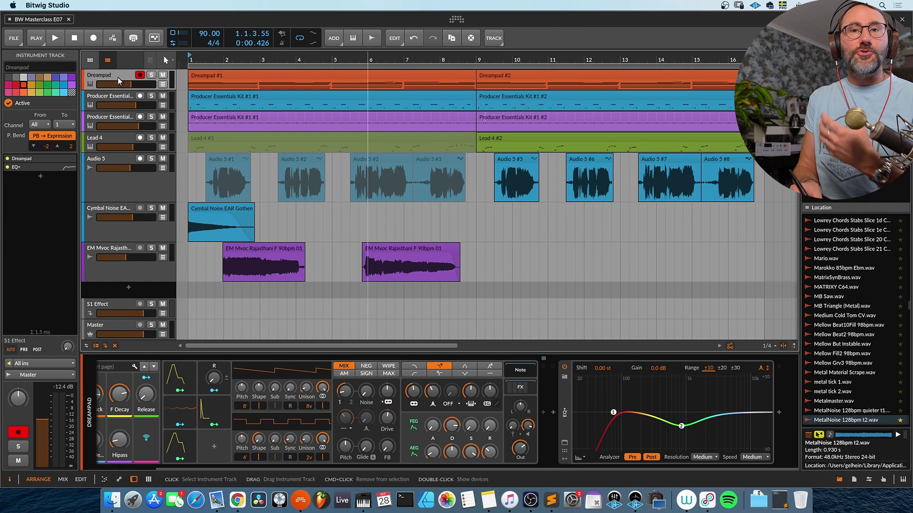
left_click(152, 75)
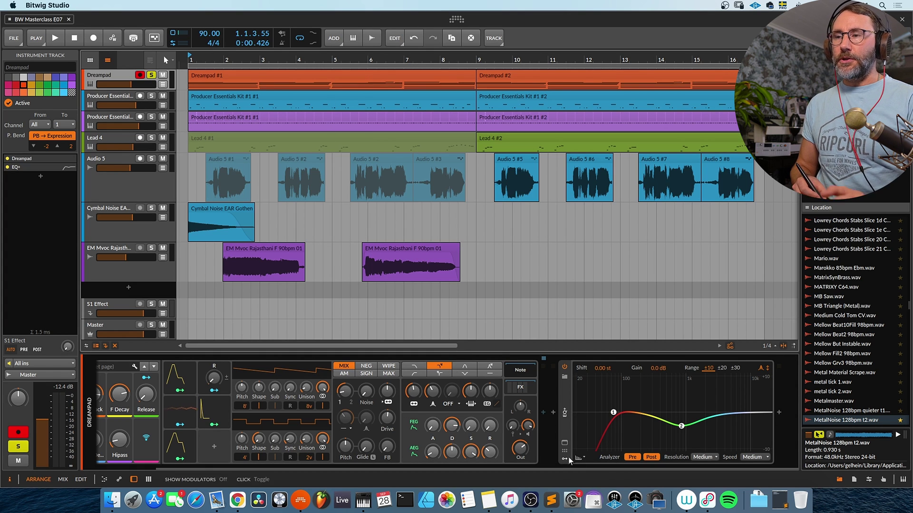
left_click(566, 405)
left_click_drag(558, 470, 496, 471)
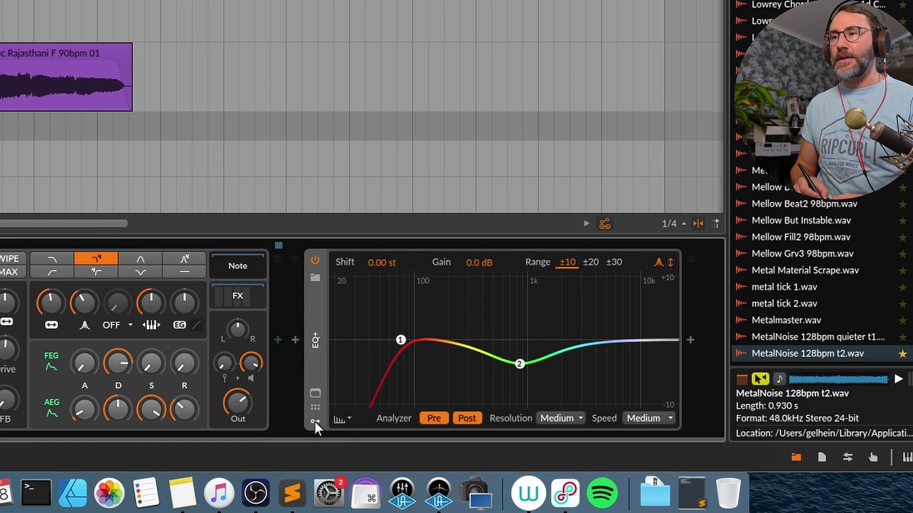
Reveal the EQ+ modulator slots and browse the list of modulators to add
left_click(315, 421)
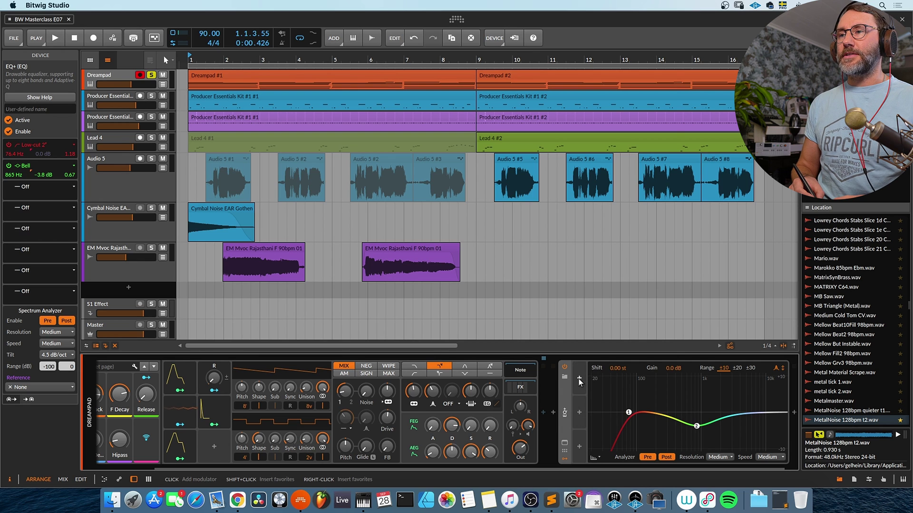
left_click(579, 378)
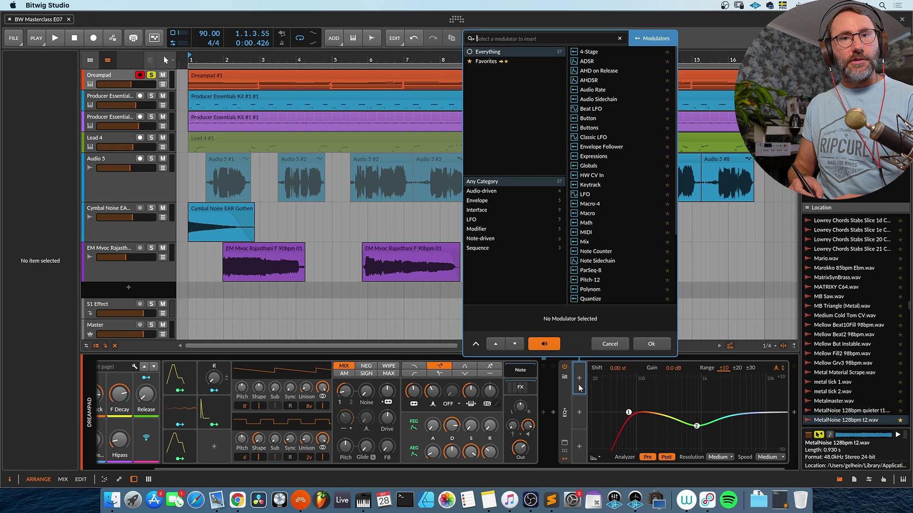
scroll(641, 94, "down", 5)
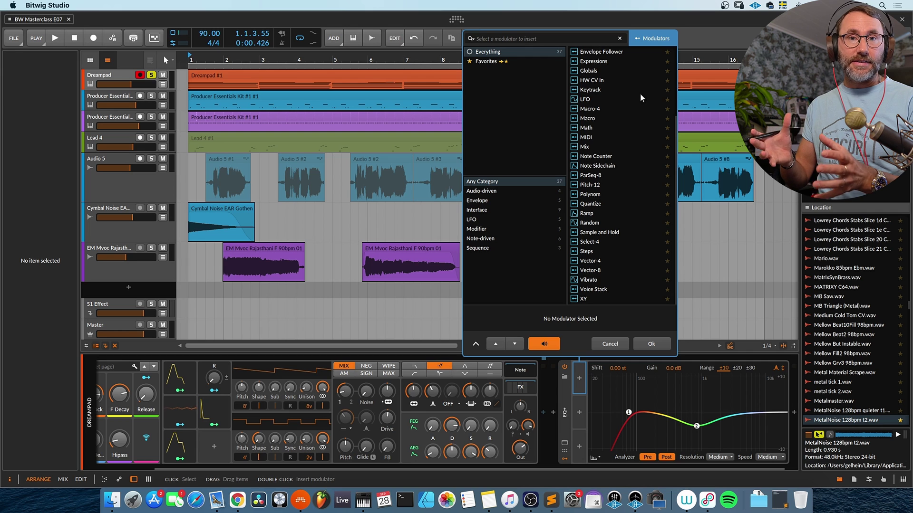
scroll(640, 98, "up", 5)
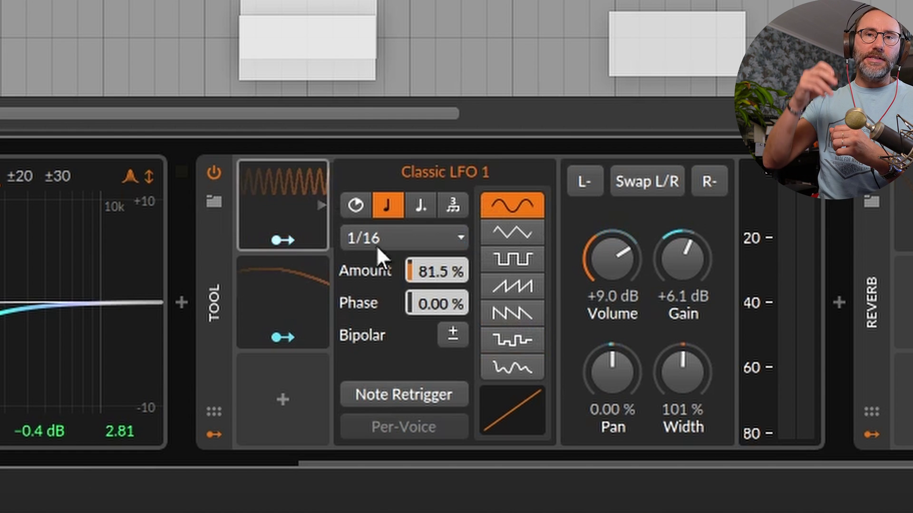
Preview the LFO shapes: down saw, sine, triangle, square and stepped random
left_click(521, 314)
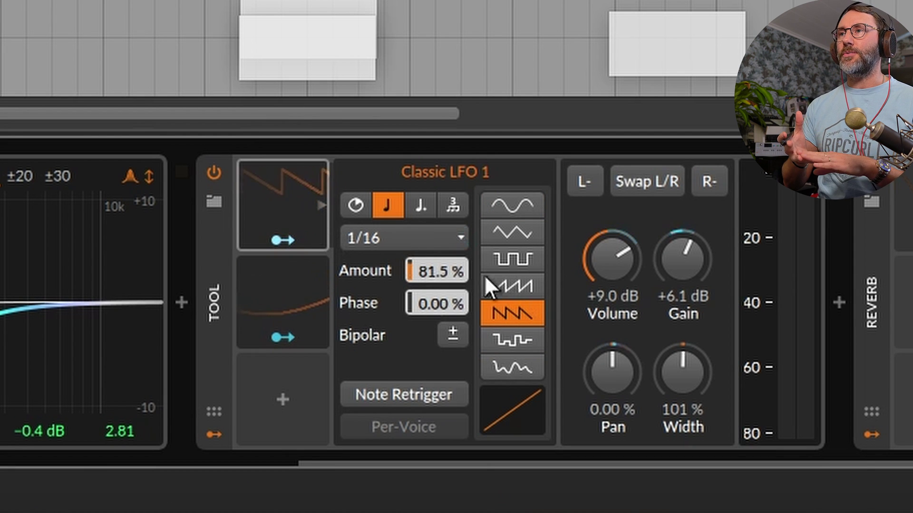
left_click(515, 203)
left_click(528, 232)
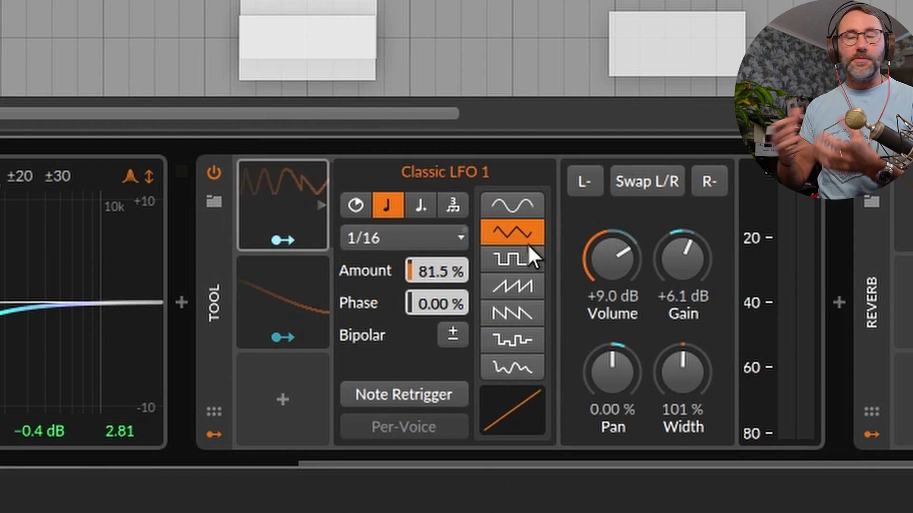
left_click(514, 262)
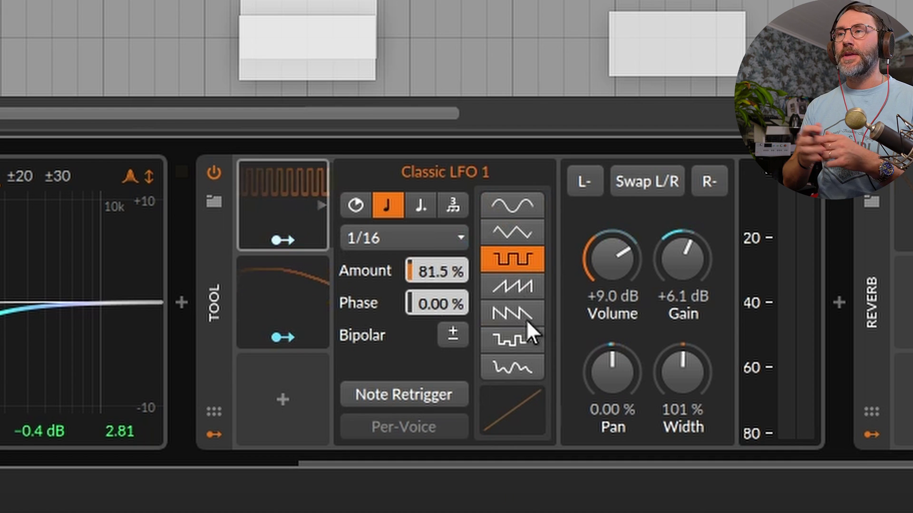
left_click(512, 340)
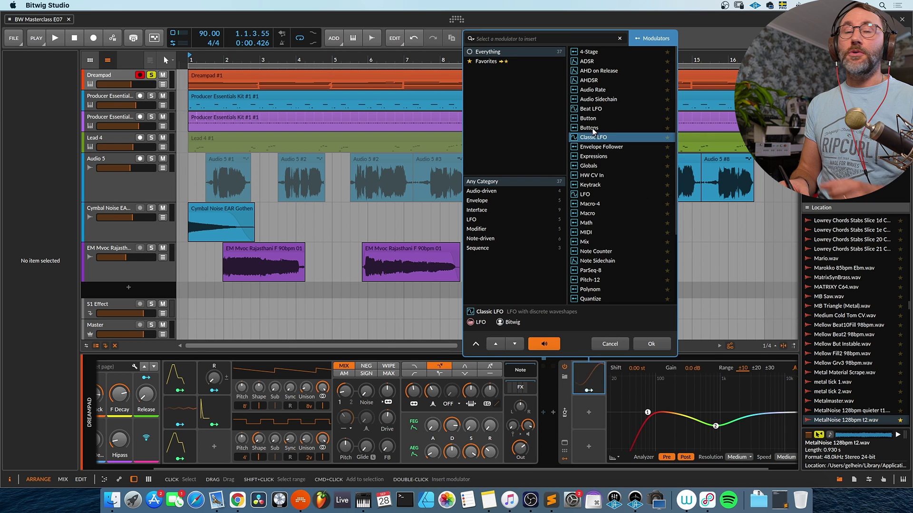
Read the Button, Macro and Random modulator descriptions in the chooser
left_click(593, 120)
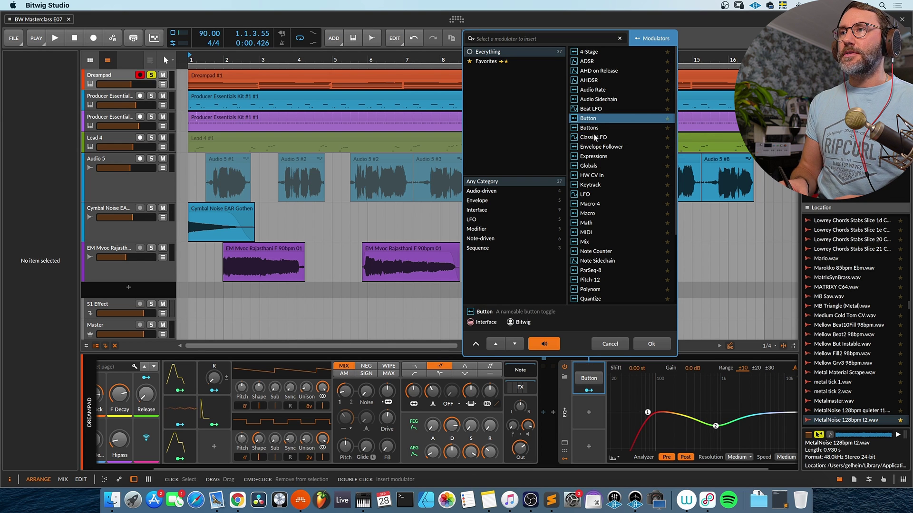
left_click(594, 217)
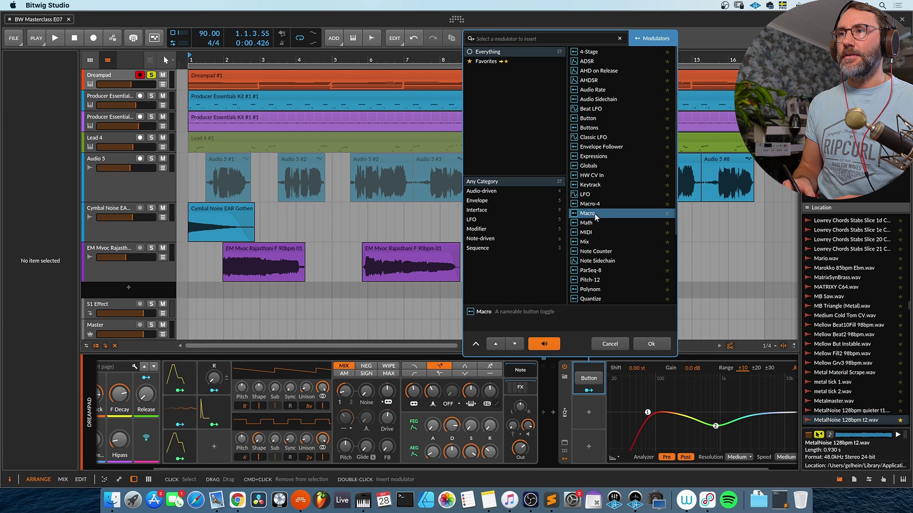
mouse_move(588, 379)
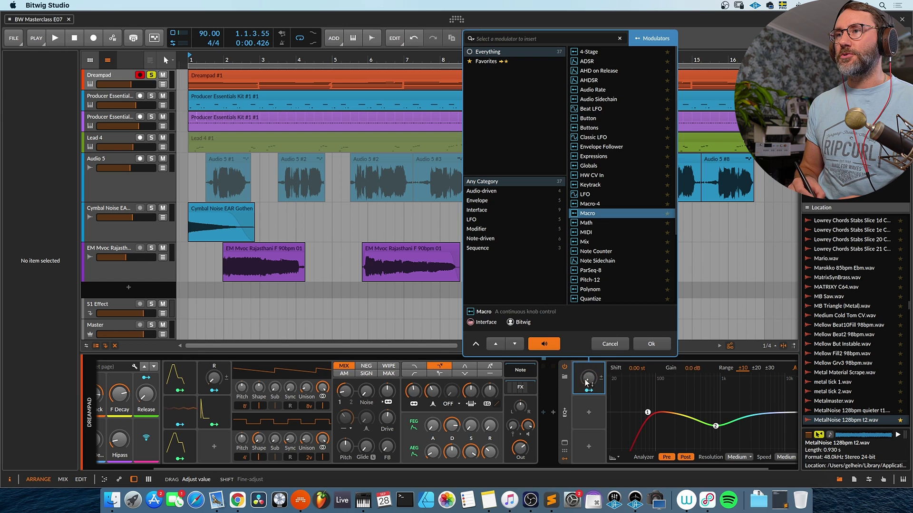
scroll(606, 287, "down", 5)
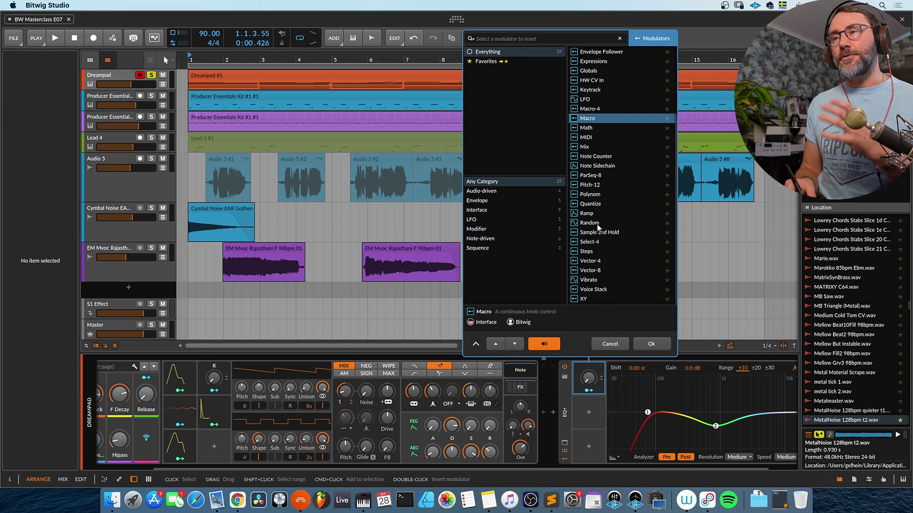
left_click(597, 224)
scroll(598, 211, "up", 5)
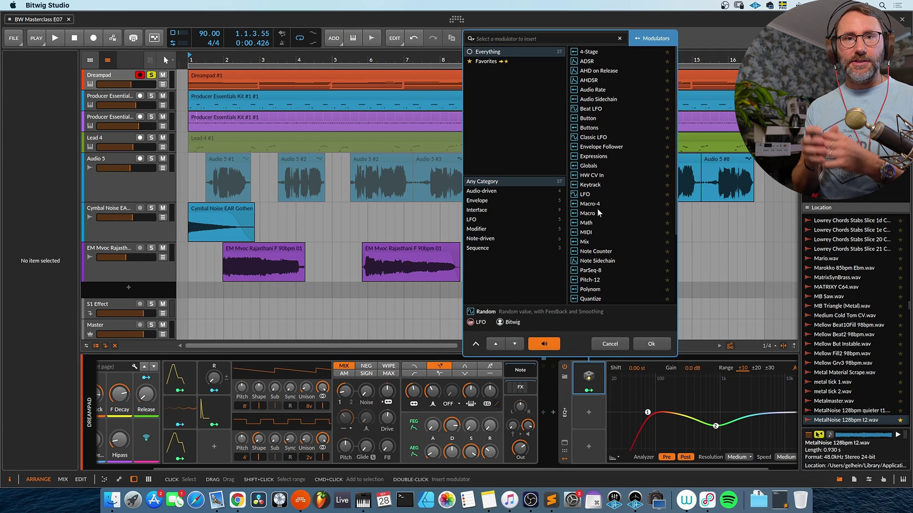
Insert a Classic LFO on EQ+ and set its sine rate to 0.57 Hz
left_click(598, 139)
left_click(658, 343)
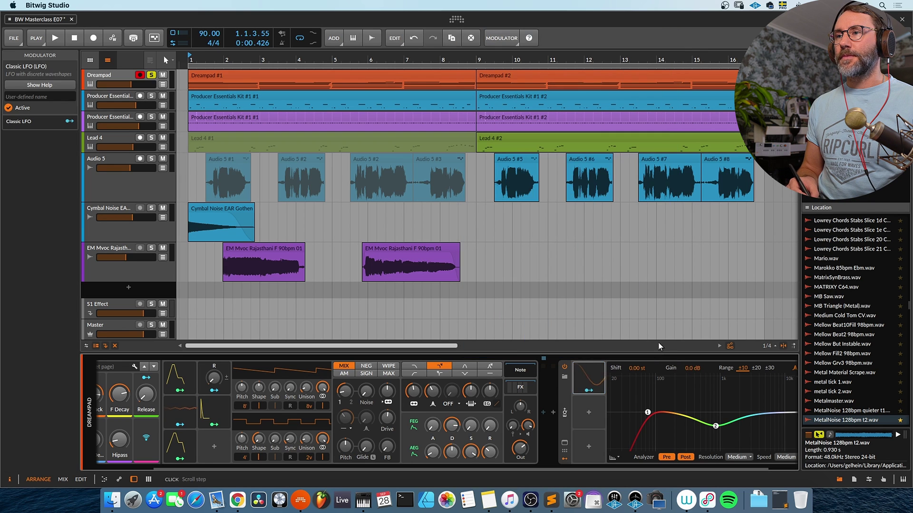
left_click(592, 378)
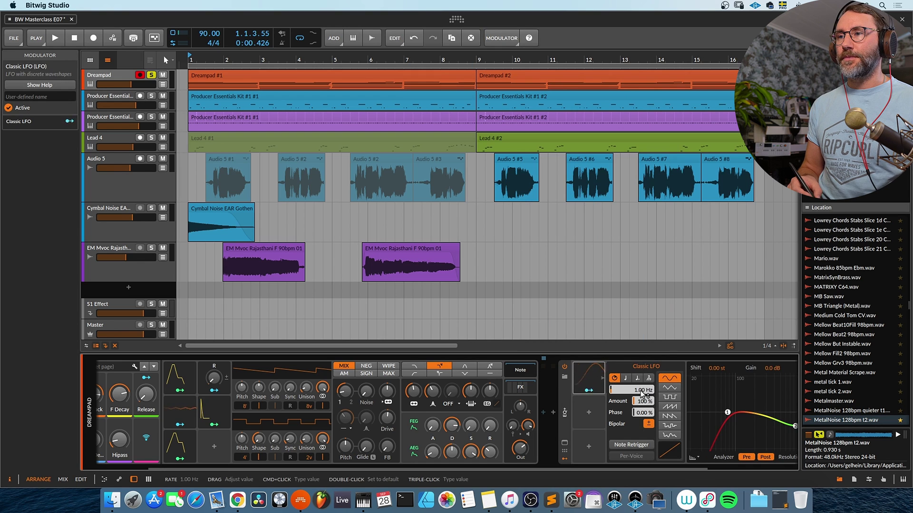
left_click_drag(640, 392, 641, 378)
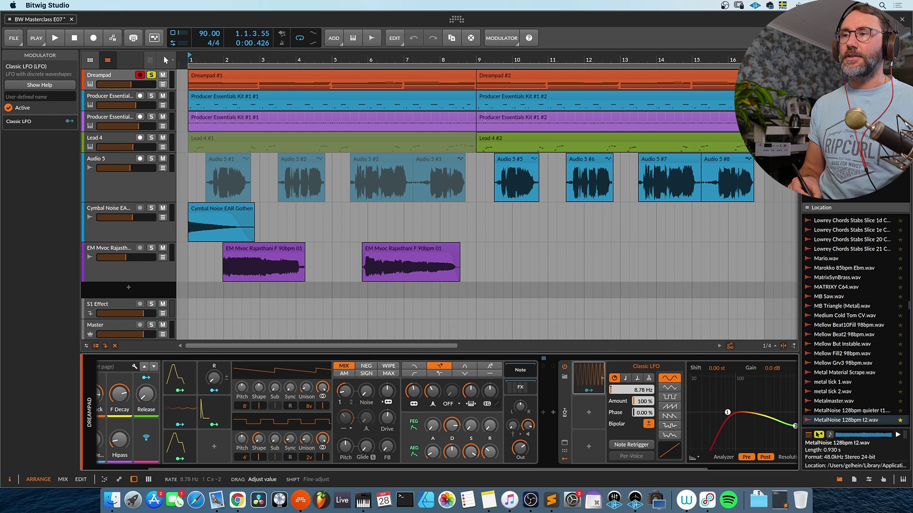
left_click_drag(636, 389, 640, 409)
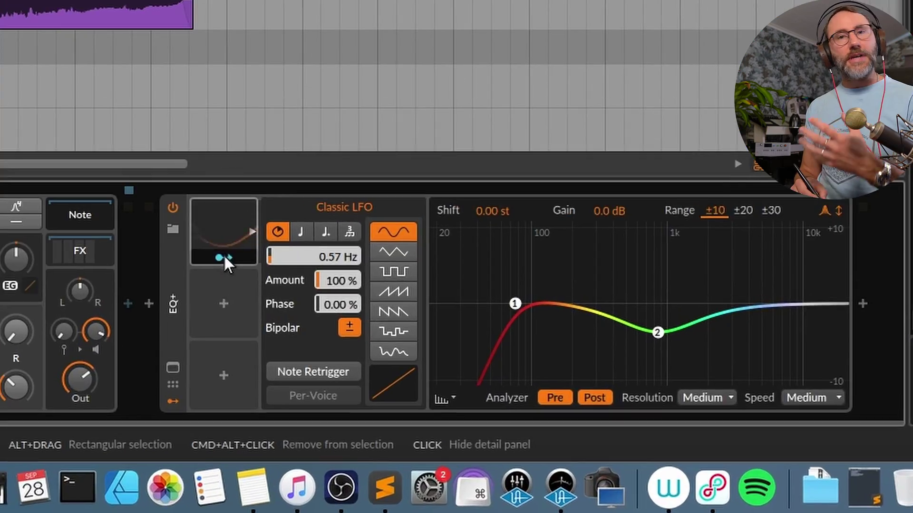
Toggle the LFO's modulation mapping mode on and off without assigning anything
left_click(231, 257)
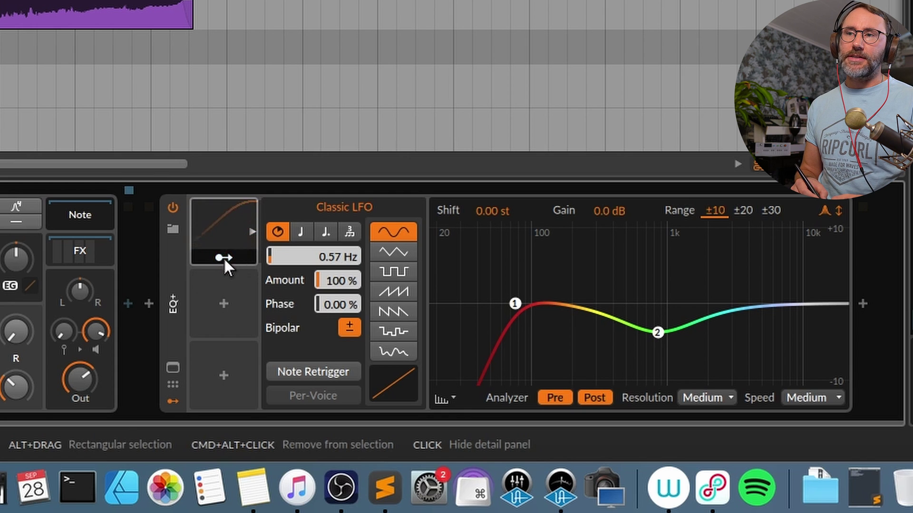
left_click(228, 257)
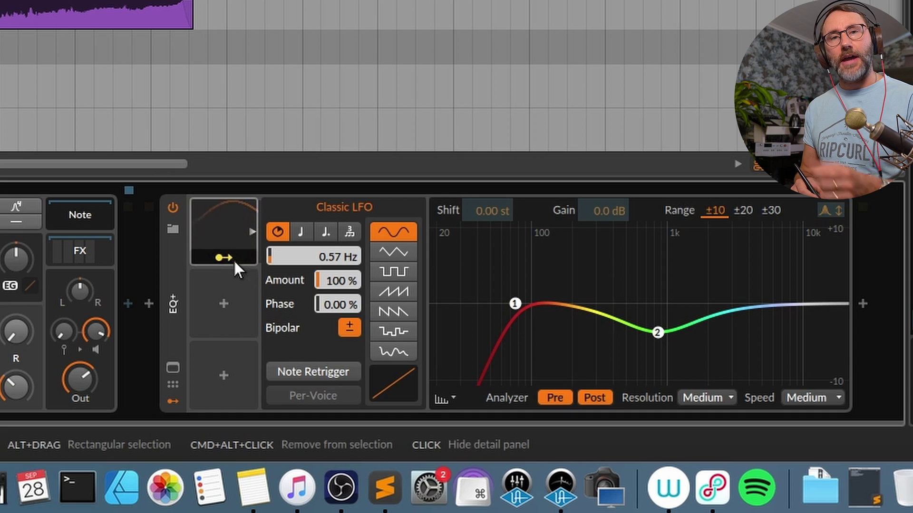
left_click(232, 258)
left_click(228, 259)
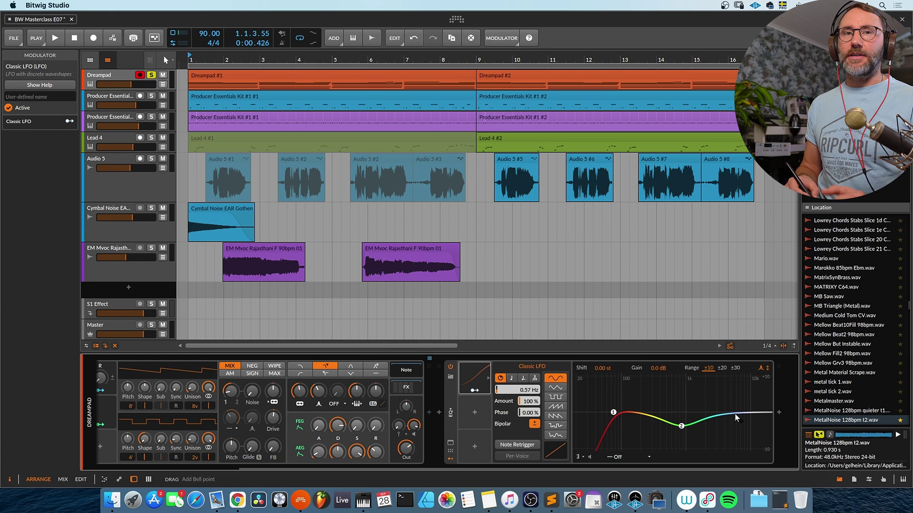
Add a +10 dB bell at 2.09 kHz as band 3, modulated by the LFO at +37.30
left_click(734, 413)
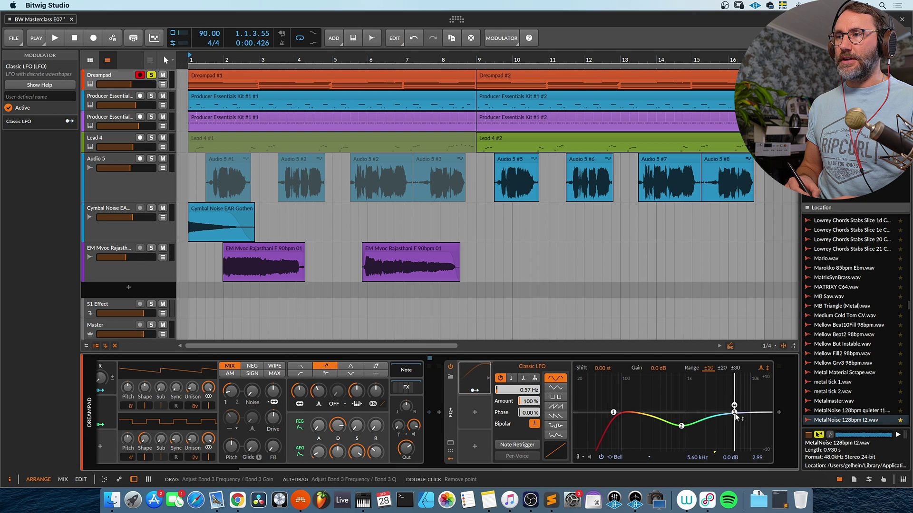
mouse_move(735, 412)
left_mouse_down()
mouse_move(691, 383)
mouse_move(707, 379)
left_mouse_up()
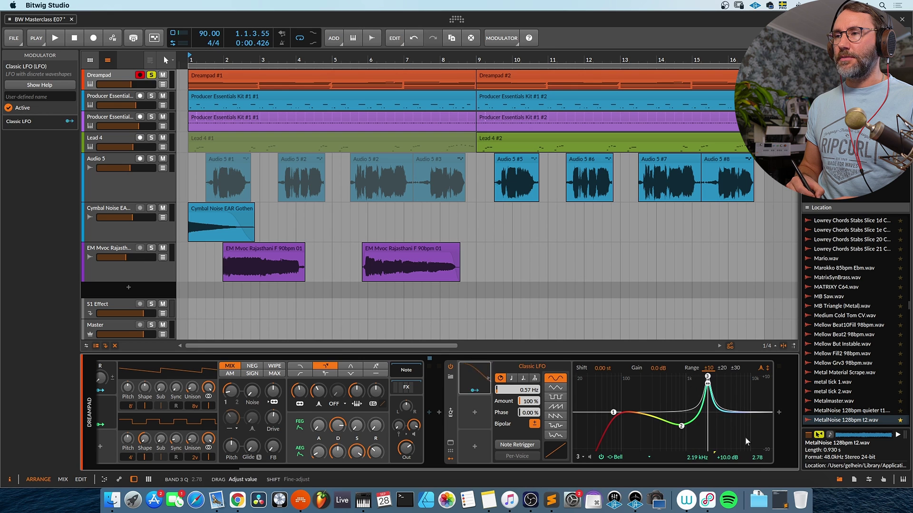
left_click(475, 390)
left_click_drag(706, 380, 640, 395)
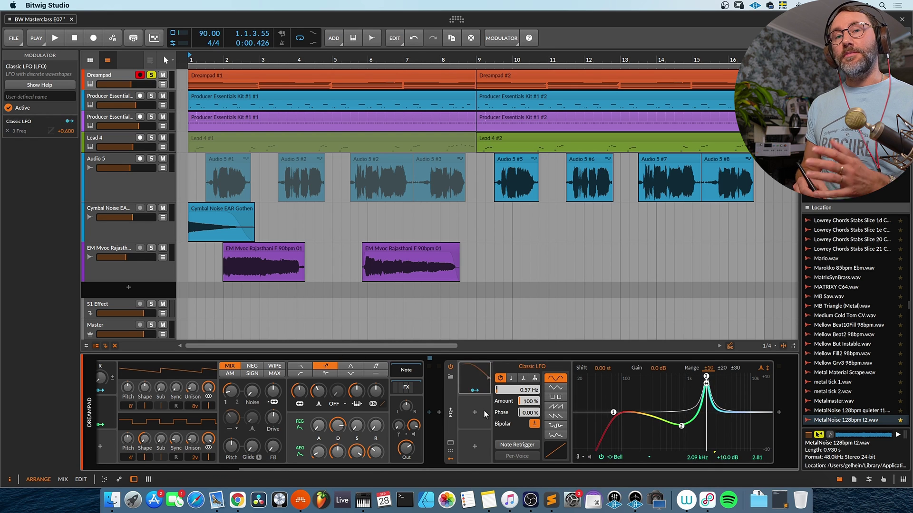
left_click(474, 390)
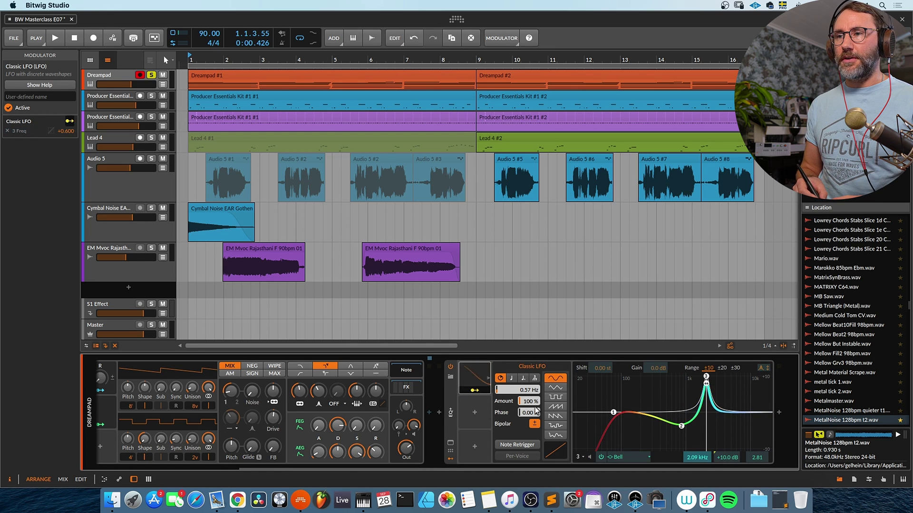
left_click_drag(696, 463, 695, 443)
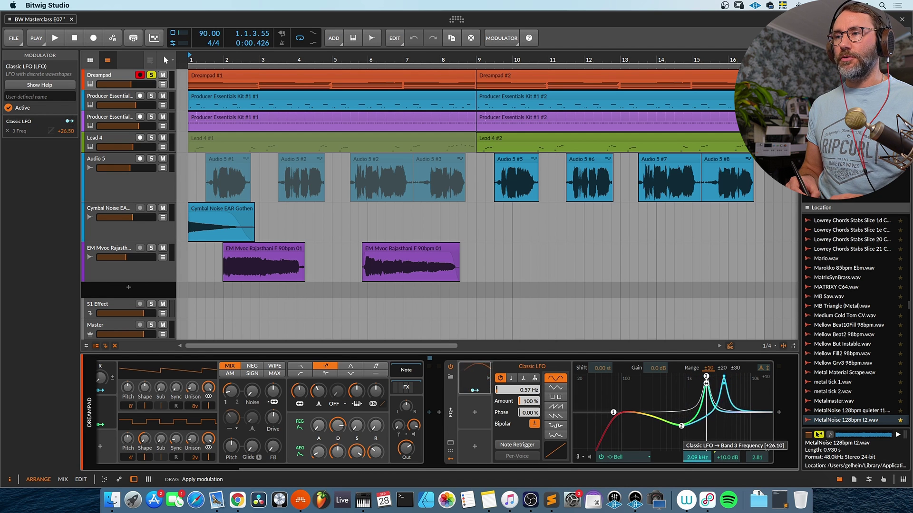
left_click_drag(695, 443, 689, 389)
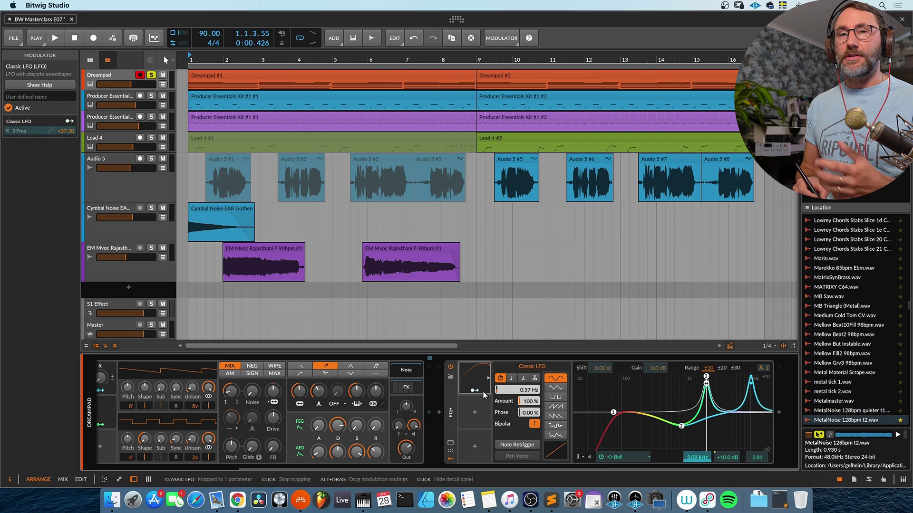
Expand the EQ+ view, reshape band 3's peak and audition LFO rate changes during playback
left_click(450, 444)
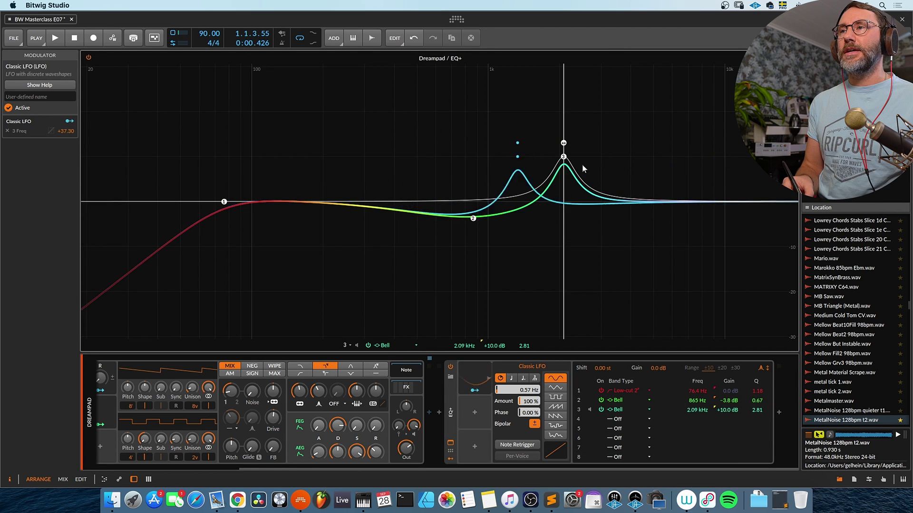
left_click_drag(563, 156, 534, 115)
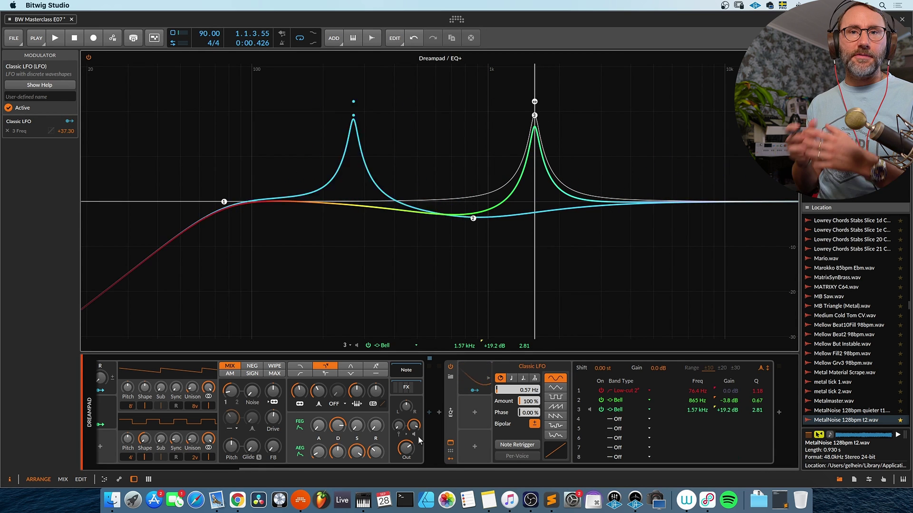
key("space")
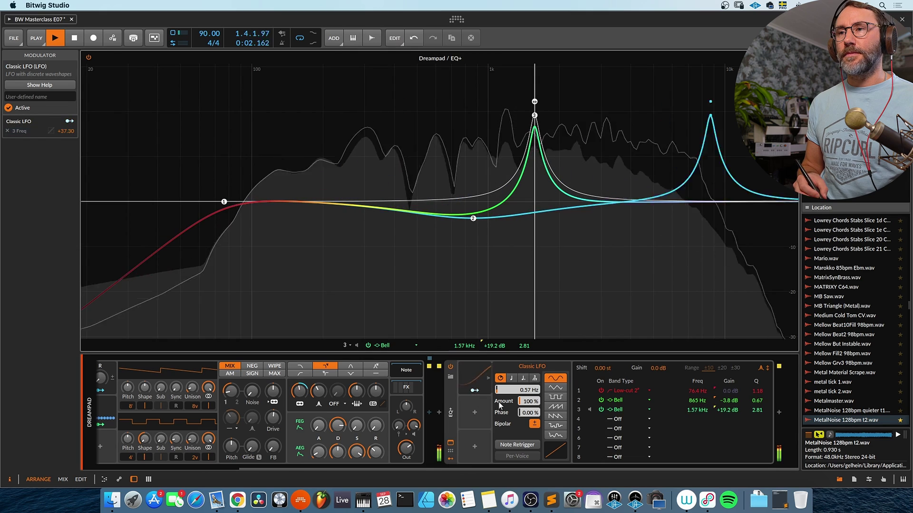
left_click_drag(528, 393, 528, 353)
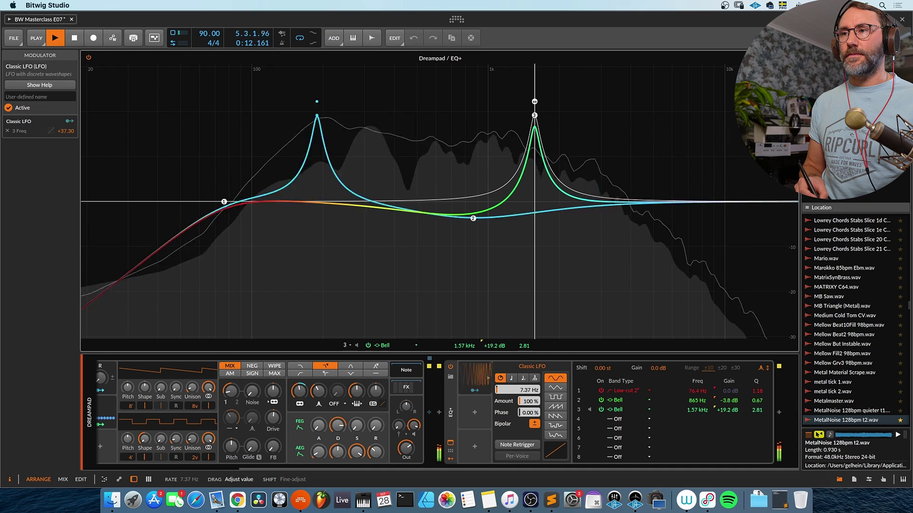
left_click_drag(518, 390, 518, 427)
Make band 3 a −28.1 dB notch swept by a down-saw LFO at 2.14 Hz
left_click_drag(542, 126, 568, 328)
mouse_move(518, 399)
left_mouse_down()
mouse_move(518, 366)
mouse_move(514, 410)
left_mouse_up()
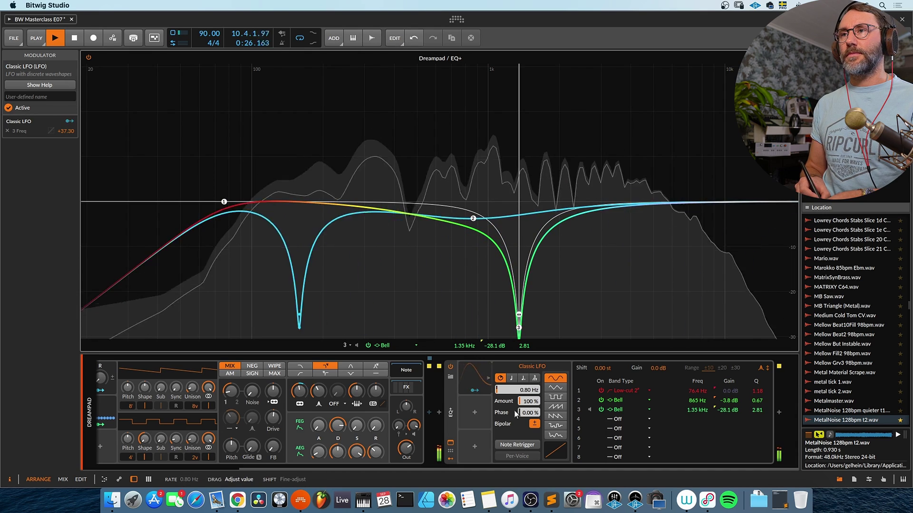
left_click(556, 416)
mouse_move(518, 390)
left_mouse_down()
mouse_move(522, 399)
mouse_move(522, 380)
mouse_move(526, 424)
left_mouse_up()
key("space")
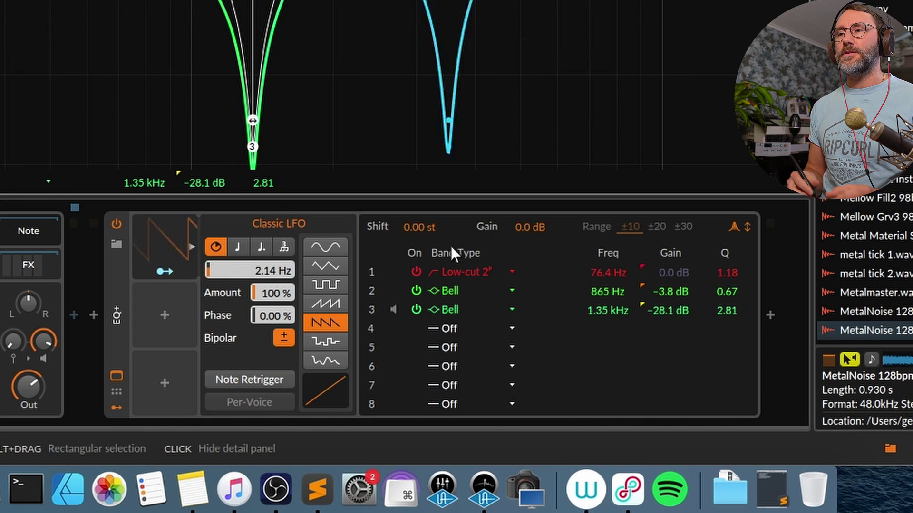
Tempo-sync the LFO and settle on 1/8 after trying 1/16 and 1/4
left_click(238, 247)
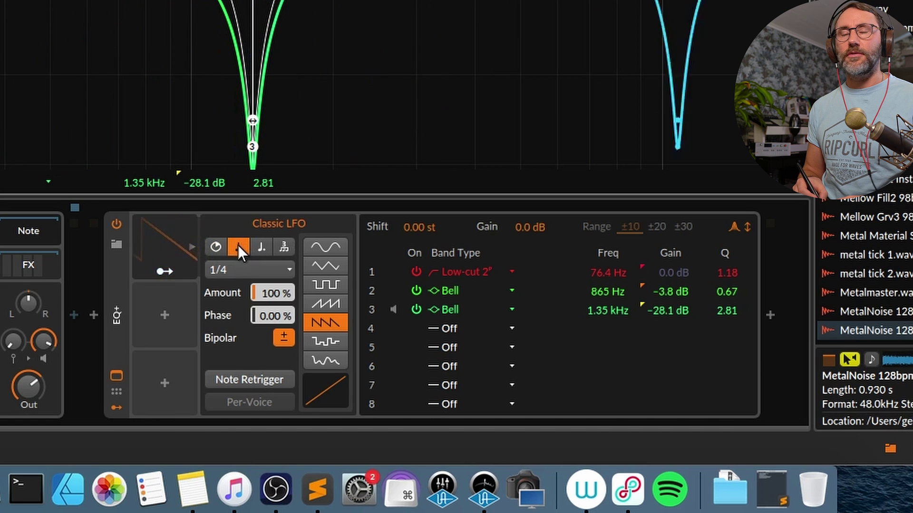
left_click(270, 270)
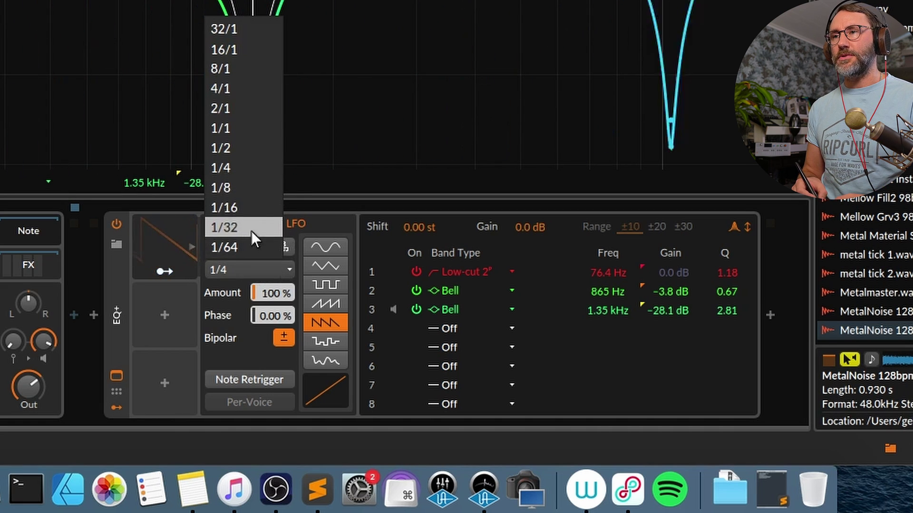
left_click(245, 187)
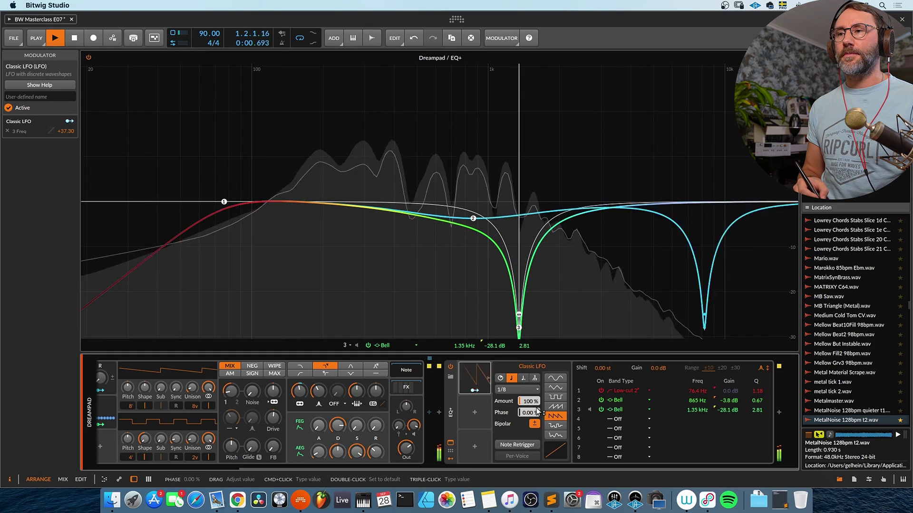
left_click(517, 389)
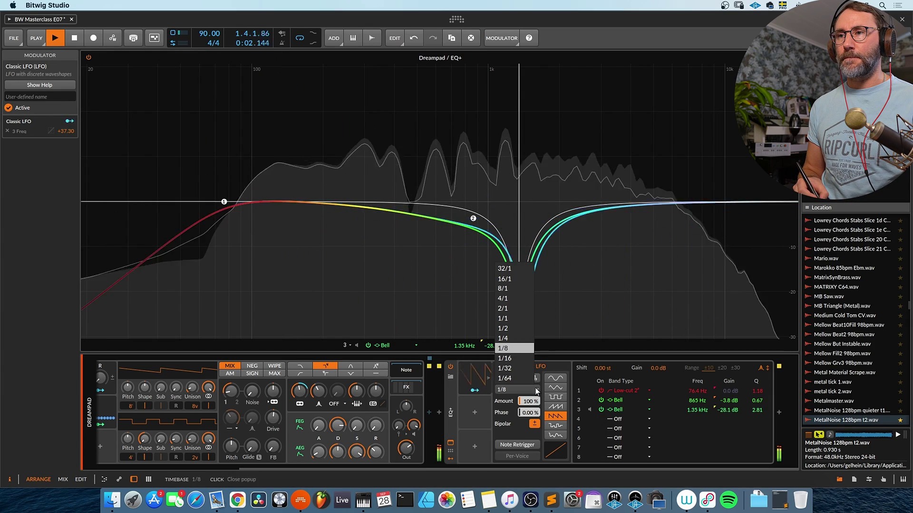
left_click(513, 358)
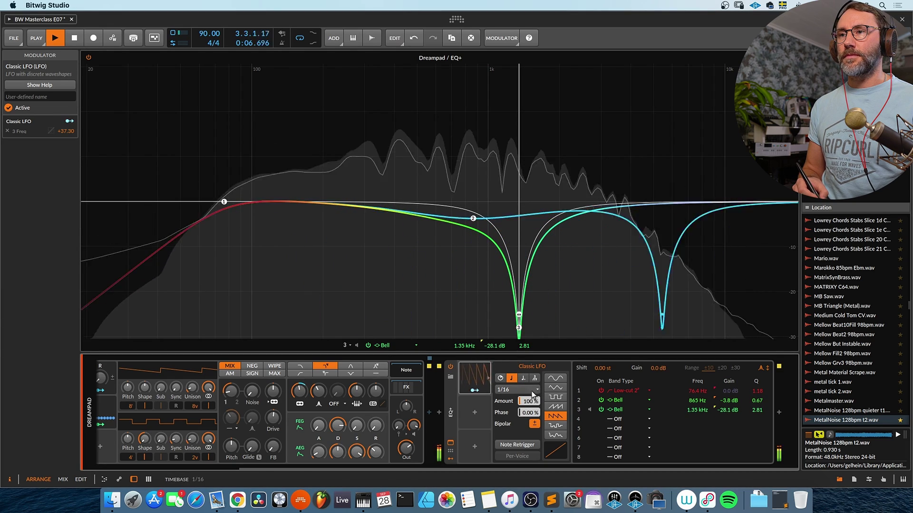
left_click(528, 389)
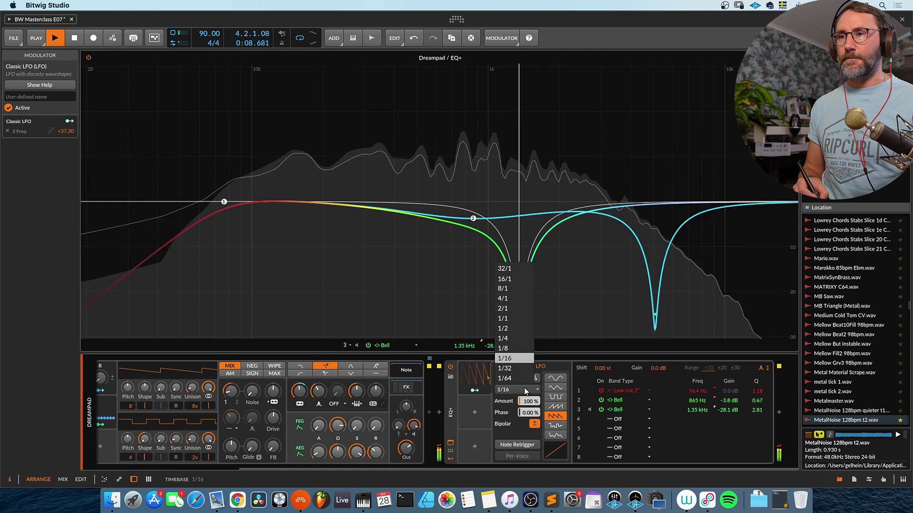
left_click(517, 340)
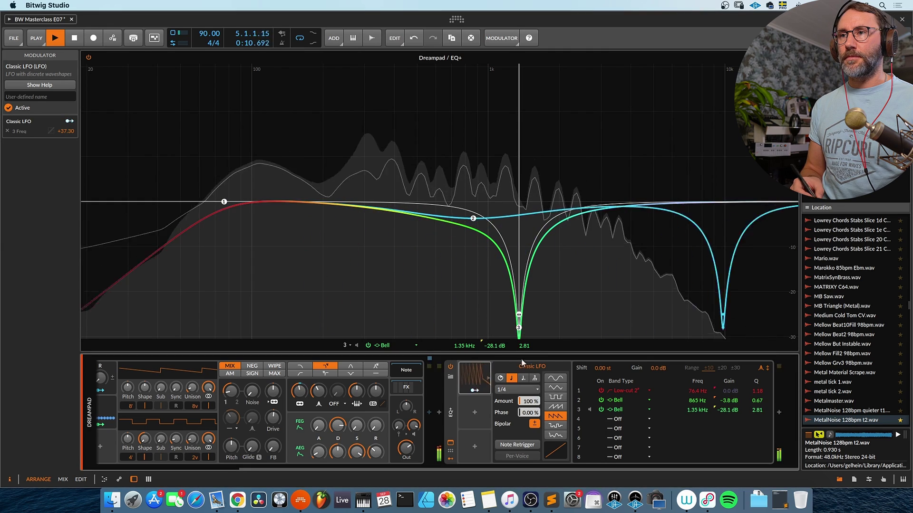
left_click(523, 390)
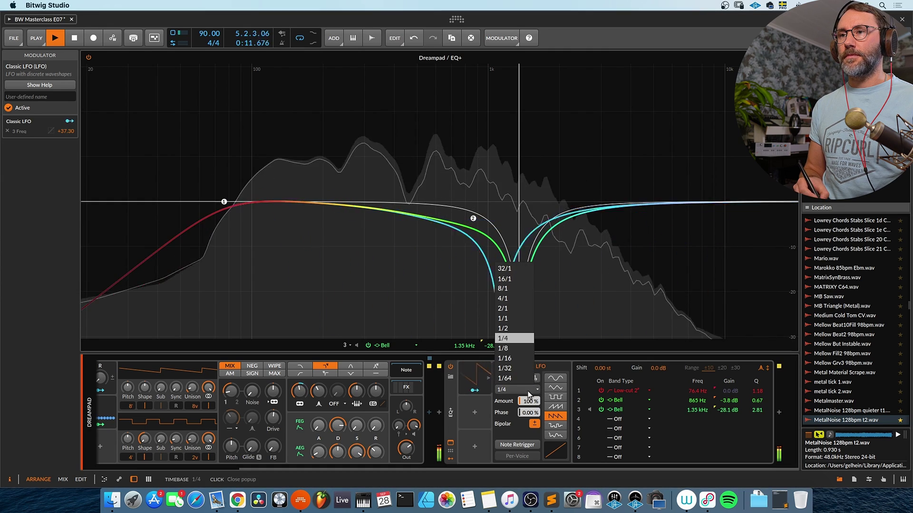
left_click(518, 349)
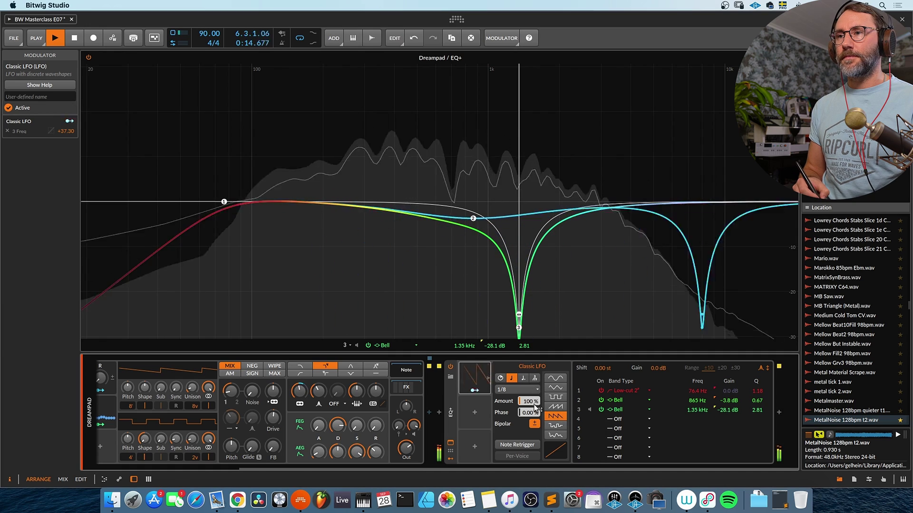
Stop playback and lower the LFO amount to about 11.5%
left_click_drag(530, 401, 555, 503)
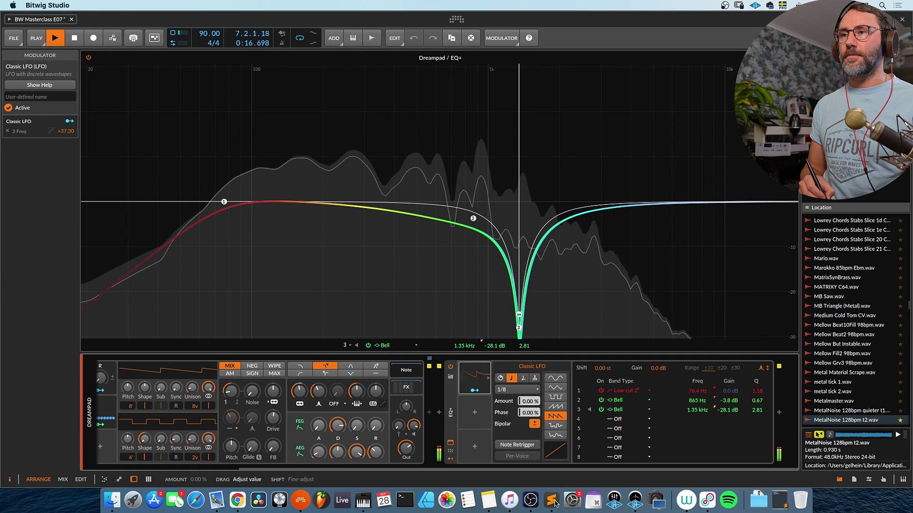
key("ctrl+z")
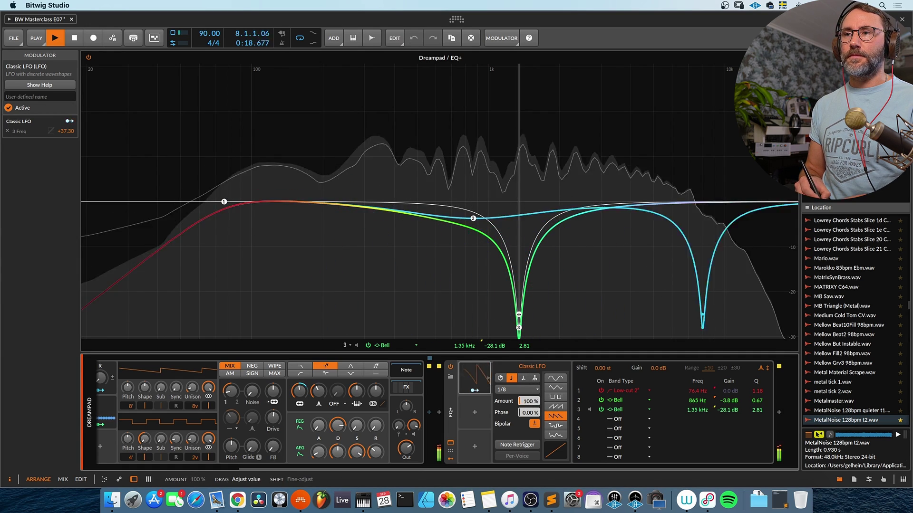
key("space")
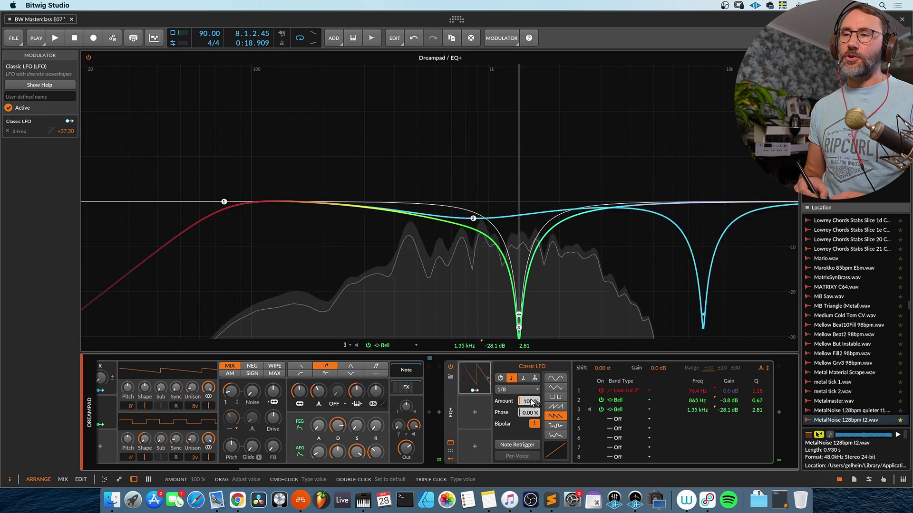
mouse_move(533, 403)
left_mouse_down()
mouse_move(532, 427)
mouse_move(529, 385)
left_mouse_up()
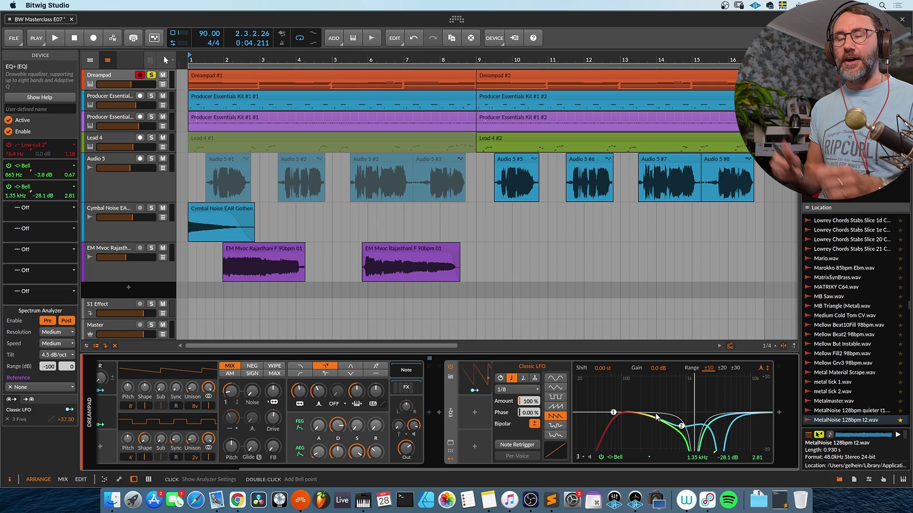
Select the Classic LFO so the inspector shows its band 3 frequency modulation
left_click(529, 368)
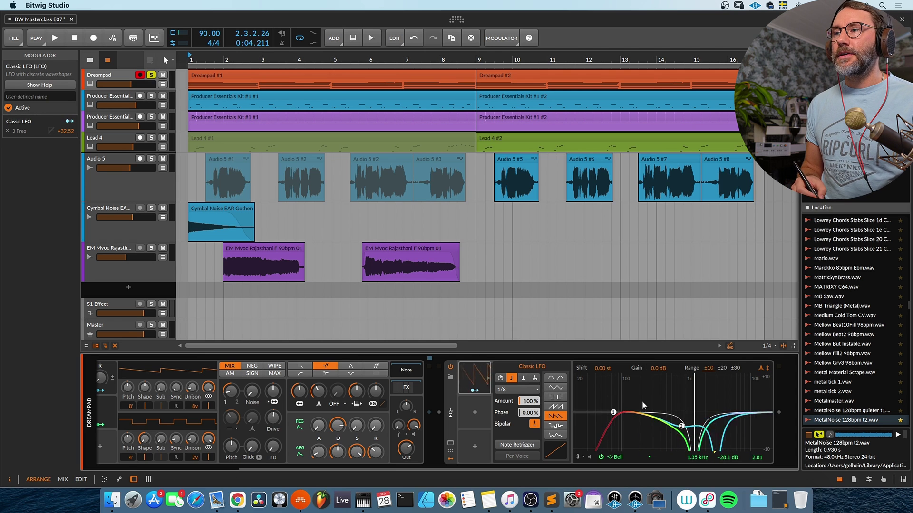
Deactivate the EQ+ Classic LFO and open the device browser after EQ+
right_click(475, 379)
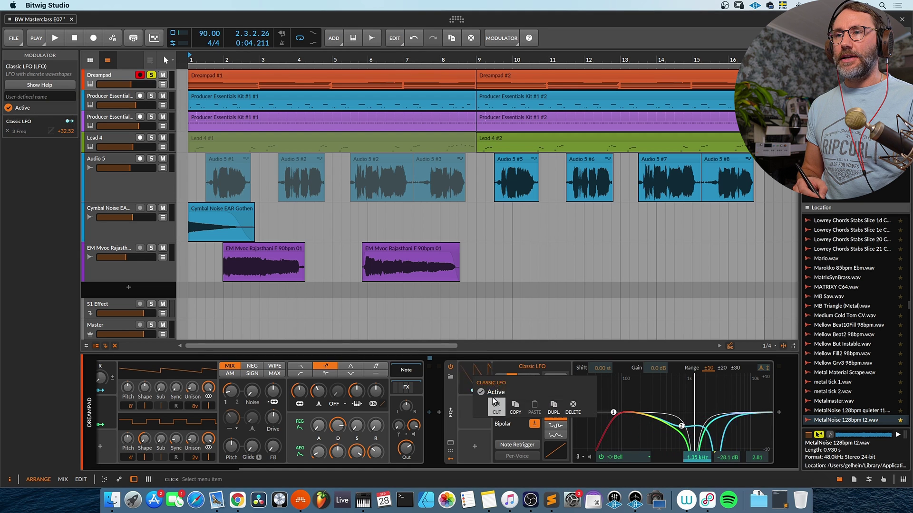
left_click(483, 394)
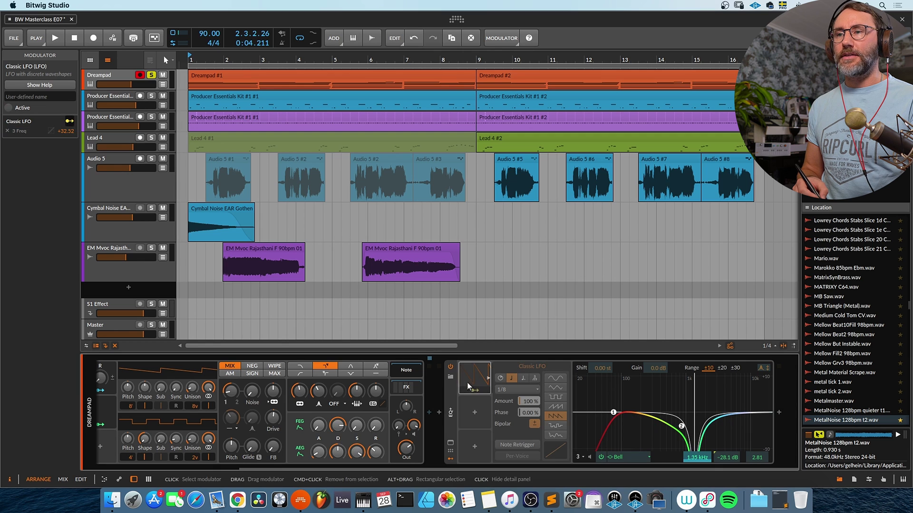
right_click(471, 384)
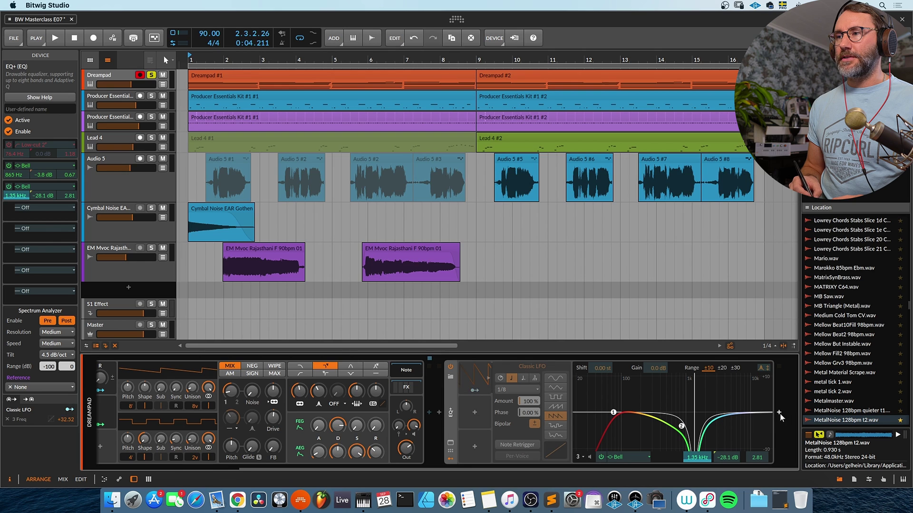
left_click(779, 414)
Search 'tool' to insert the Tool utility after EQ+, then scroll the chain to it
type("tool")
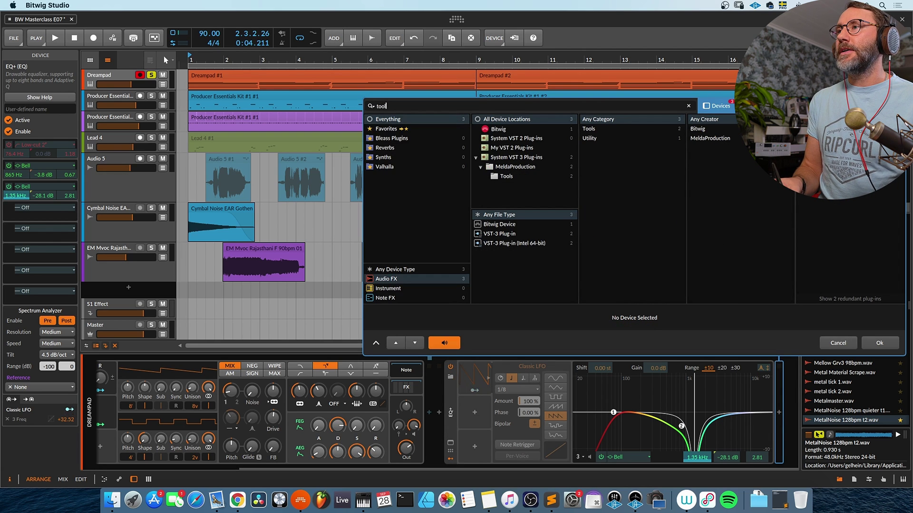
key("Return")
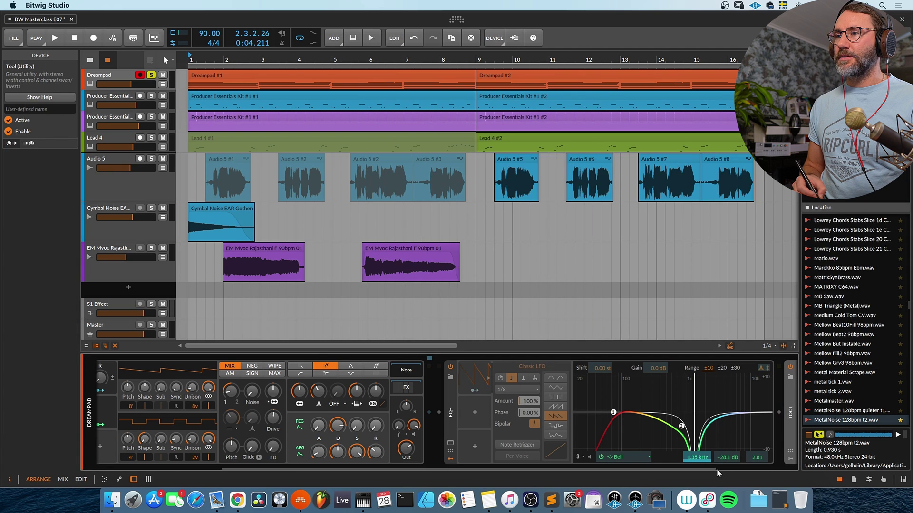
scroll(718, 473, "right", 5)
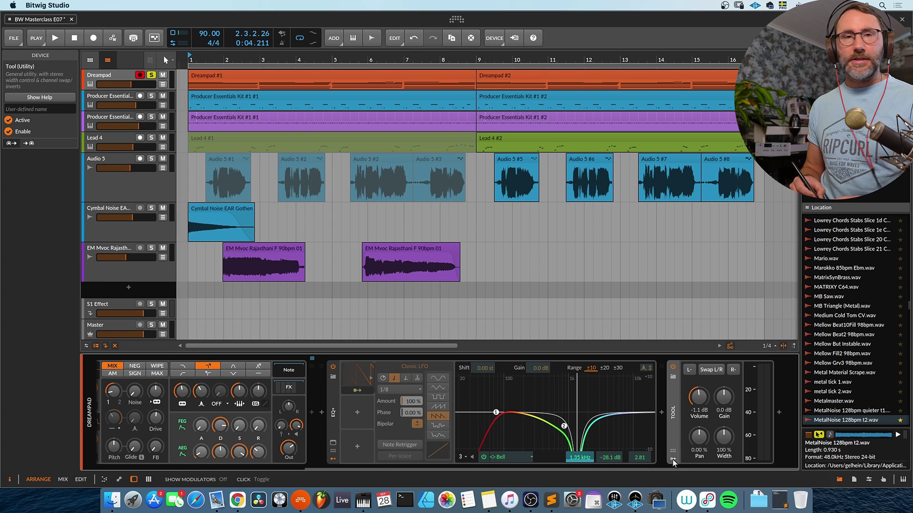
Add a Classic LFO modulator to the Tool device
left_click(672, 461)
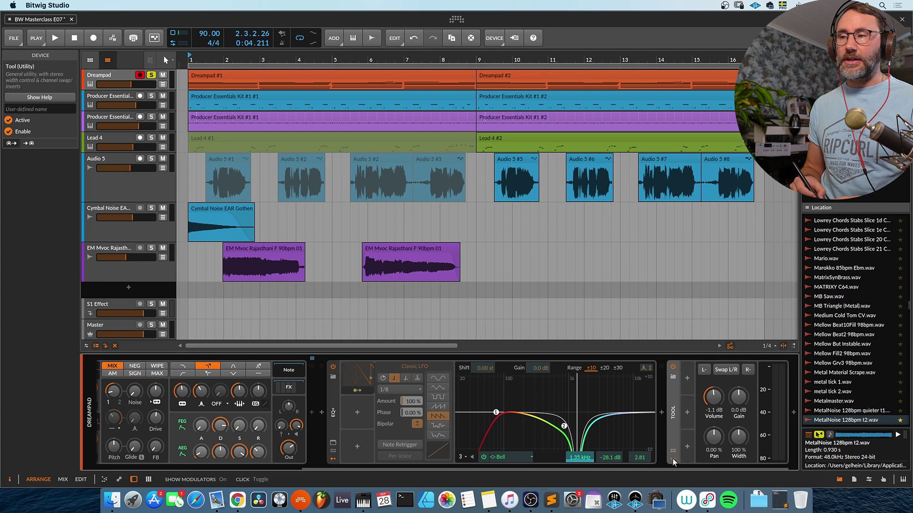
left_click(688, 381)
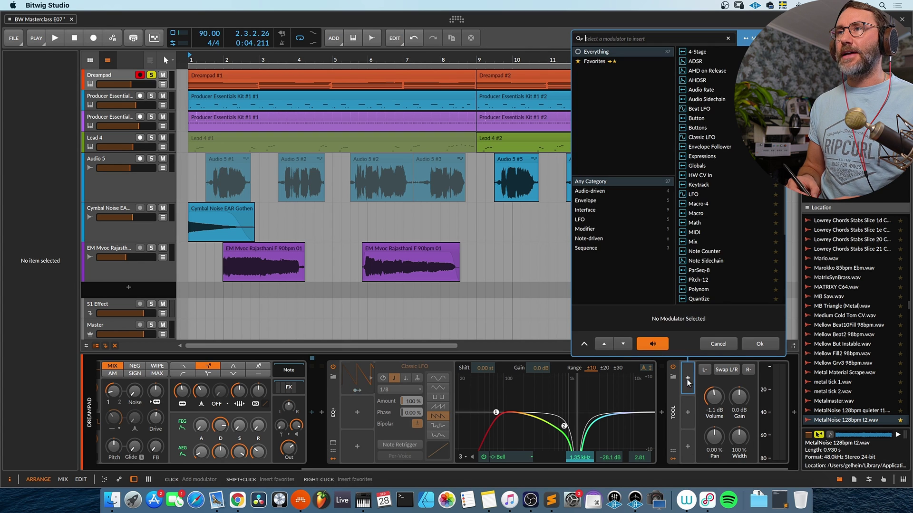
left_click(703, 139)
key("Return")
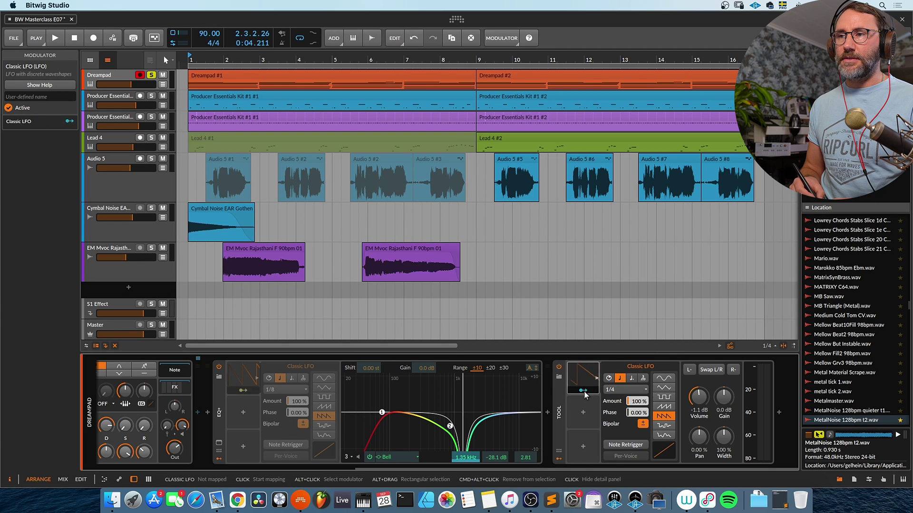
Map the Tool's Classic LFO to Volume and set its rate to 1/16 during playback
left_click(591, 392)
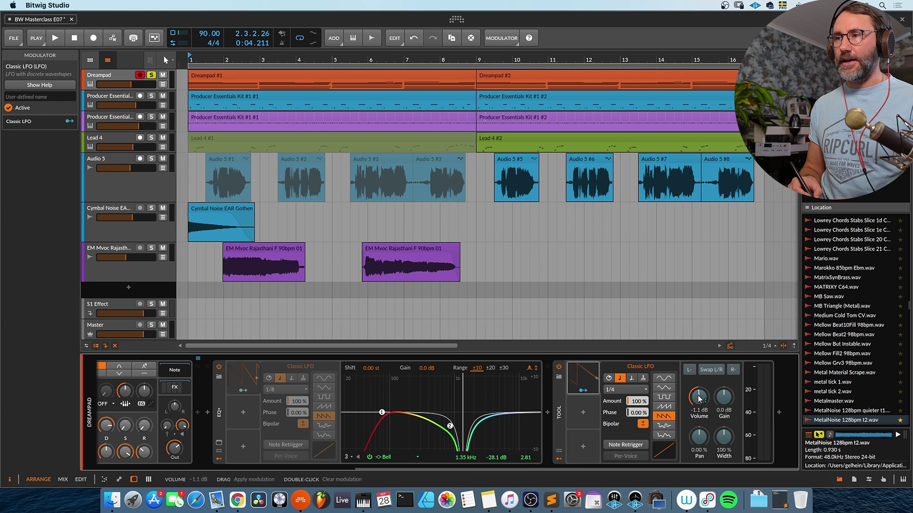
left_click_drag(692, 406, 692, 415)
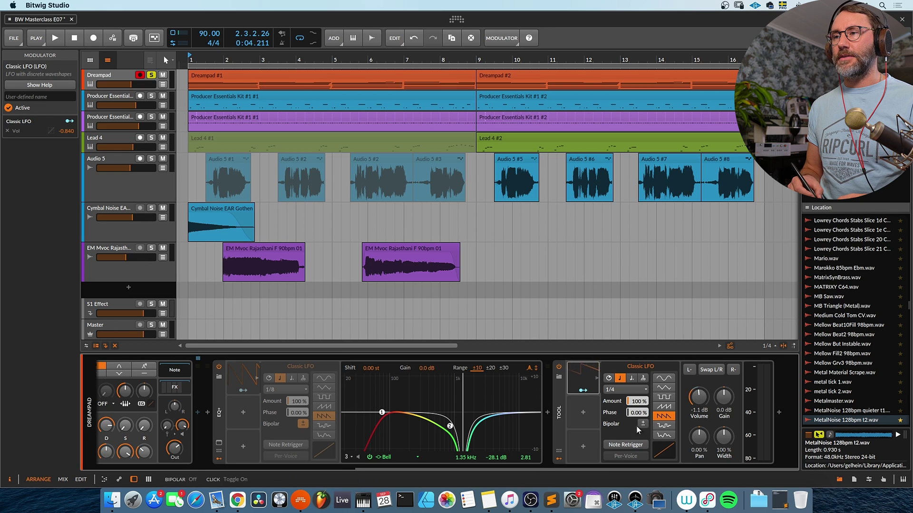
left_click(637, 393)
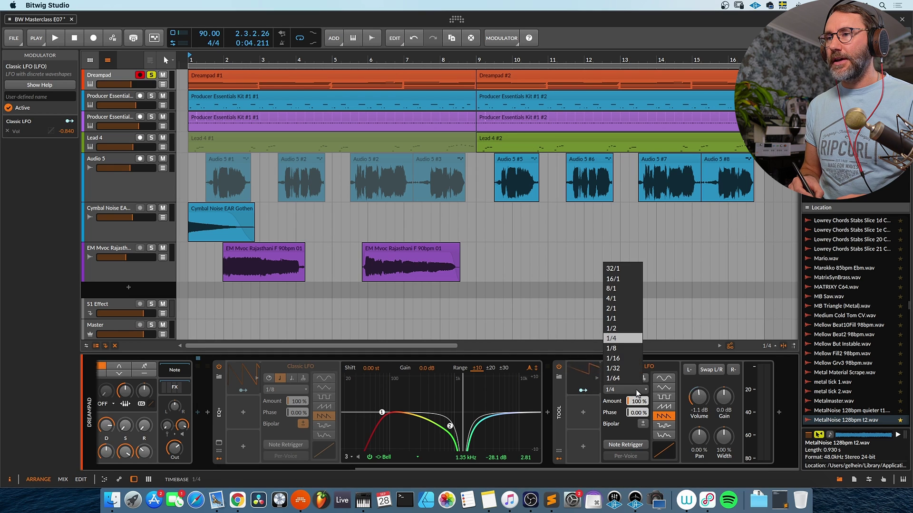
left_click(626, 349)
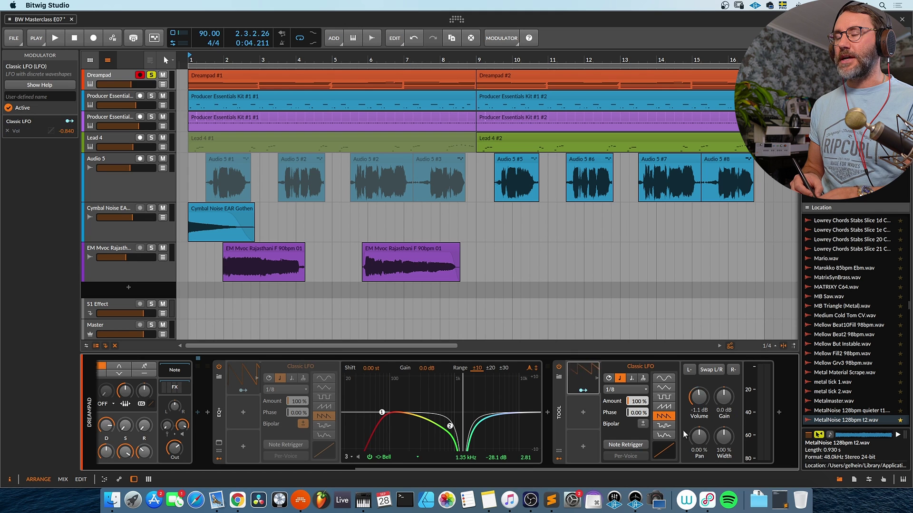
key("space")
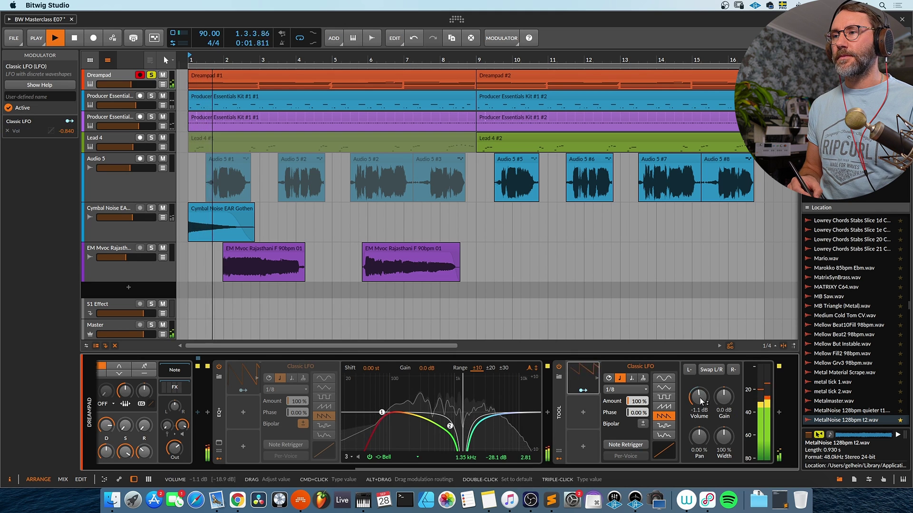
left_click(644, 391)
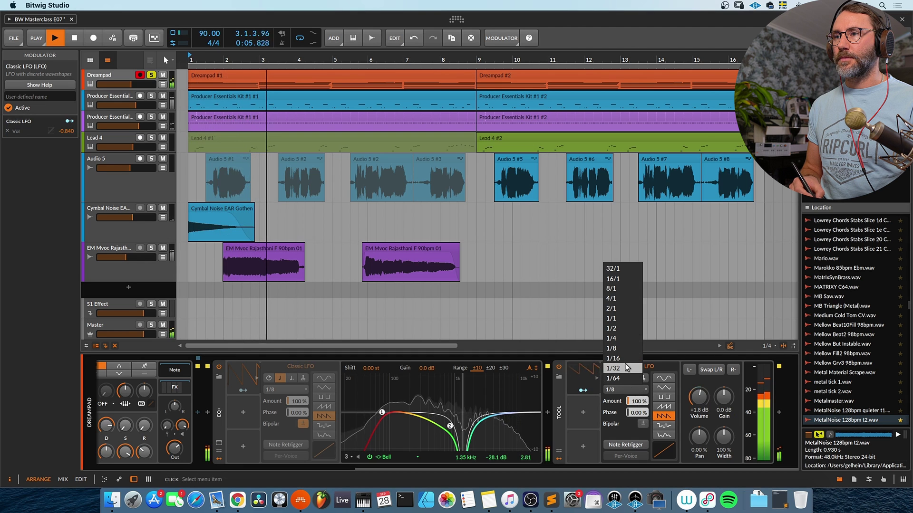
left_click(614, 363)
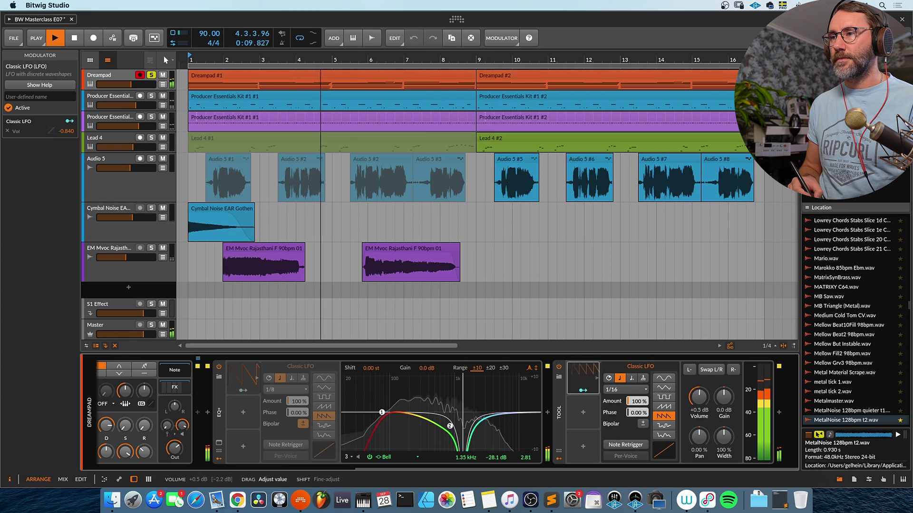
Stop playback and add a second Classic LFO to the Tool device
key("space")
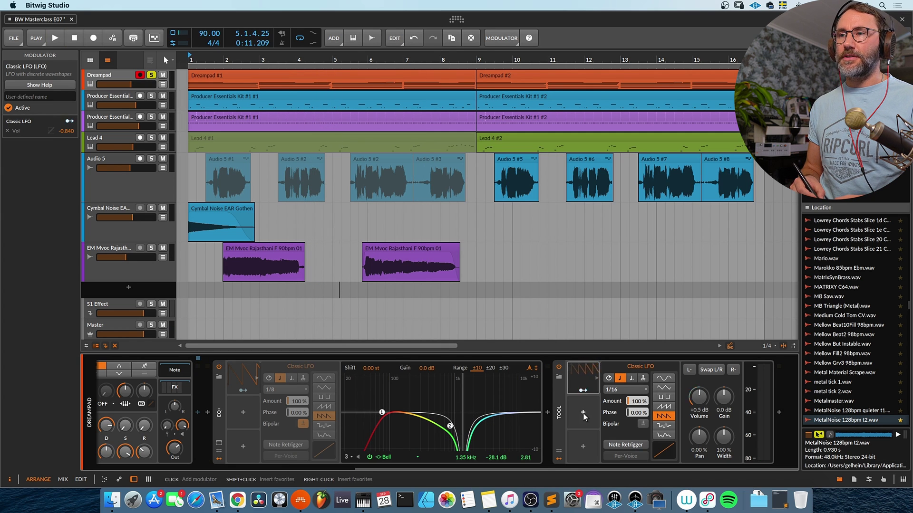
left_click(583, 414)
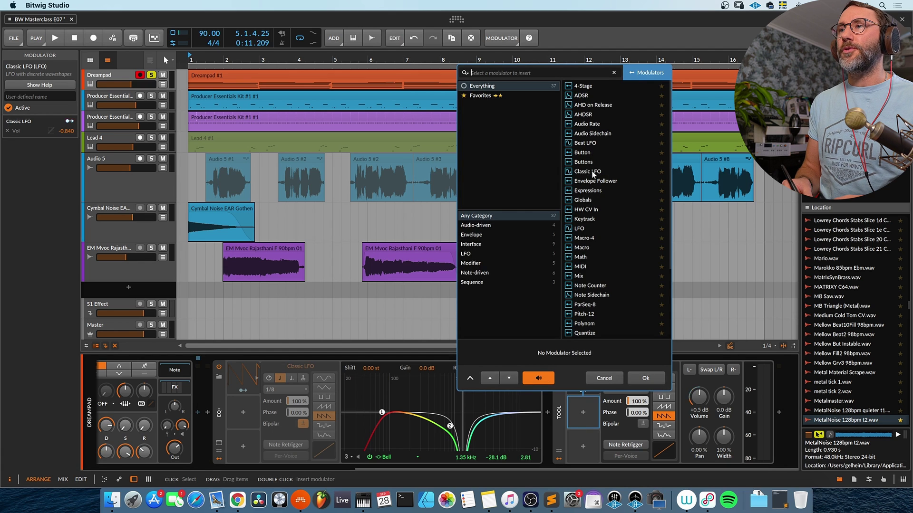
left_click(589, 174)
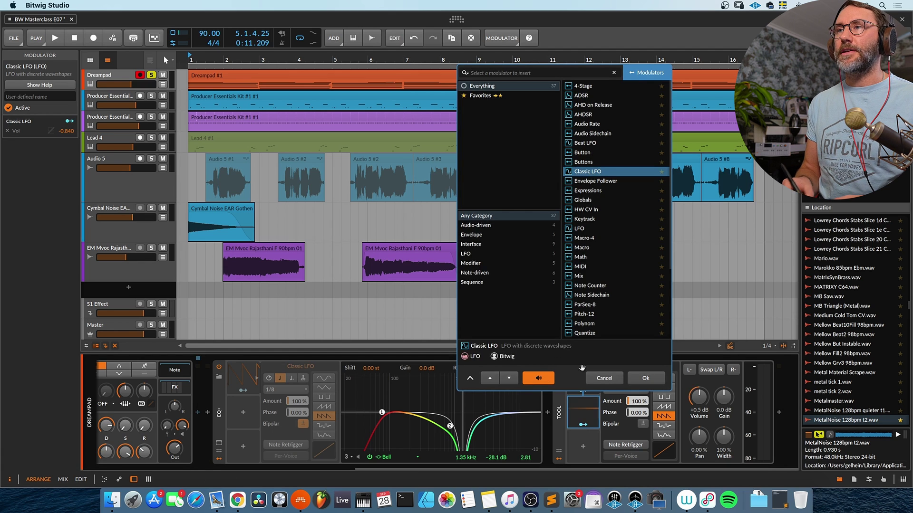
left_click(645, 377)
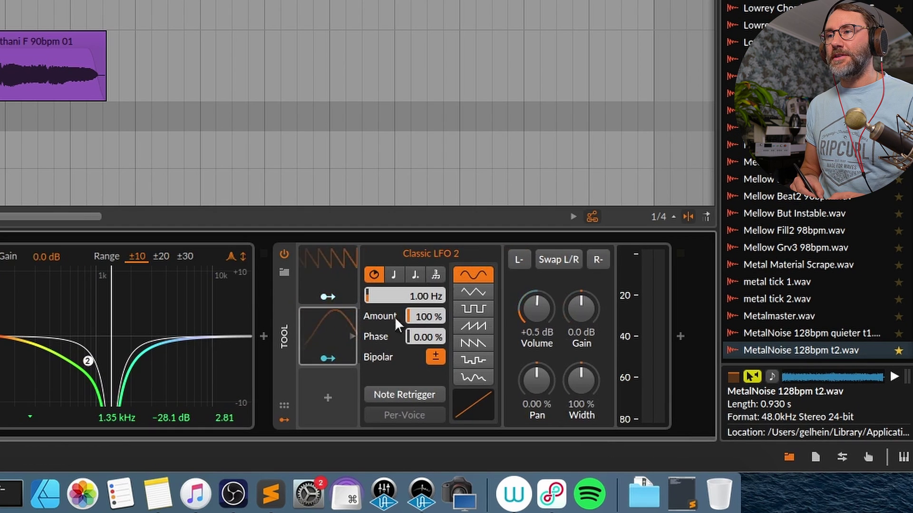
Sync the second LFO at 1/8 with a saw shape and map it to Pan
left_click(388, 275)
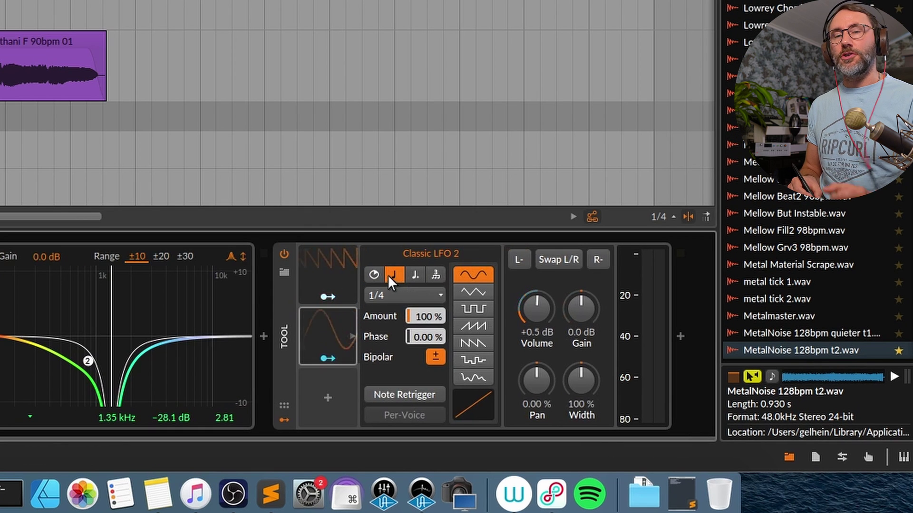
left_click(417, 292)
left_click(397, 221)
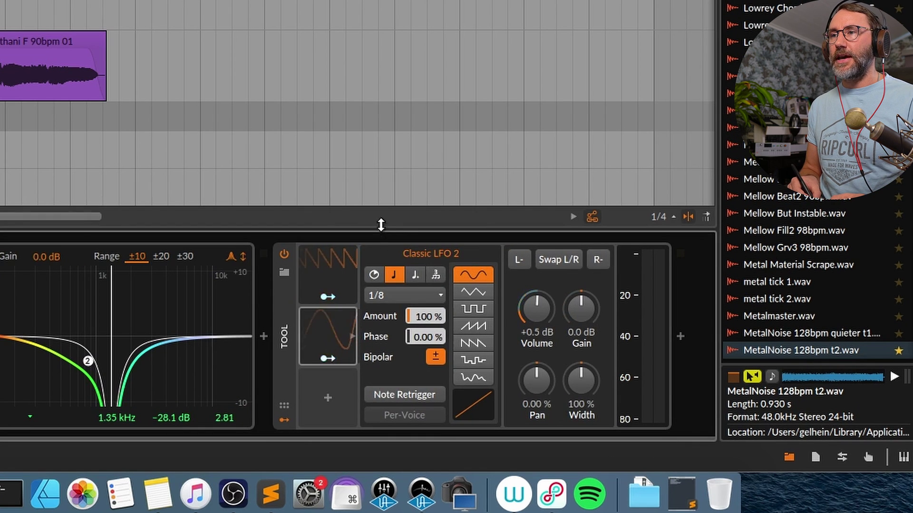
left_click(474, 341)
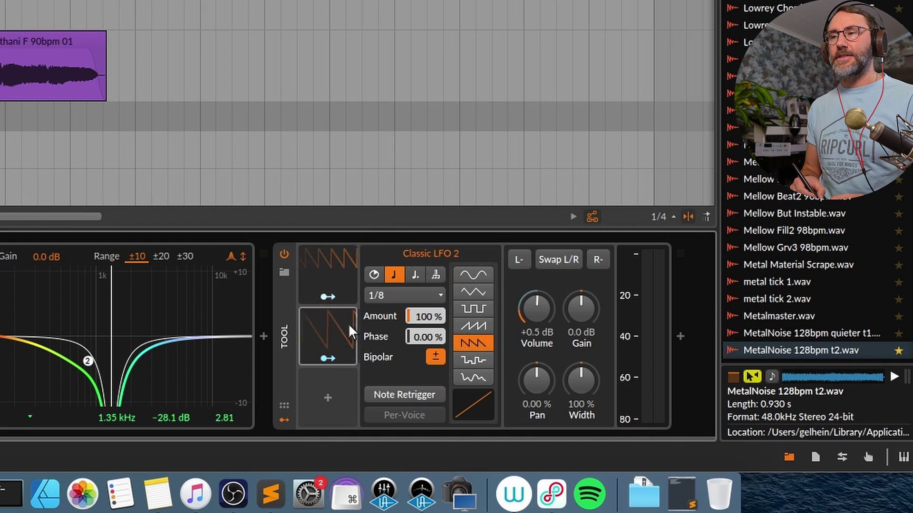
left_click(323, 265)
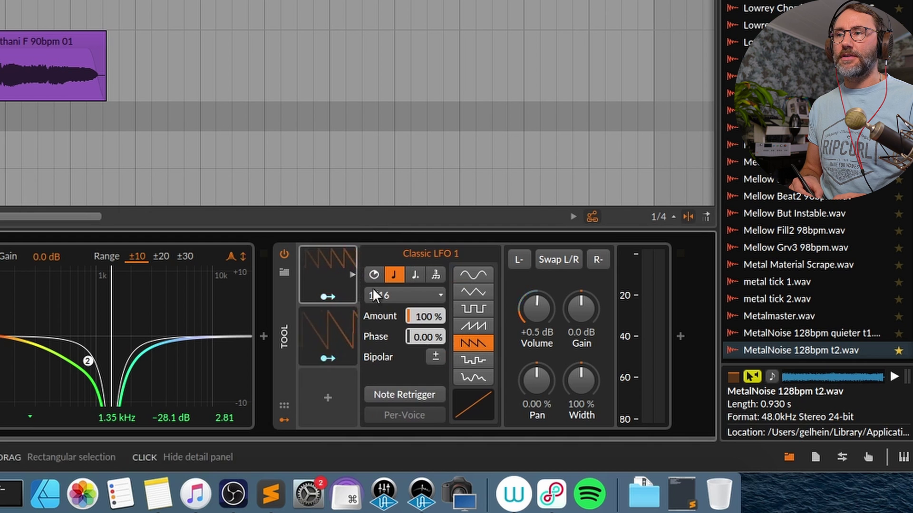
left_click(326, 333)
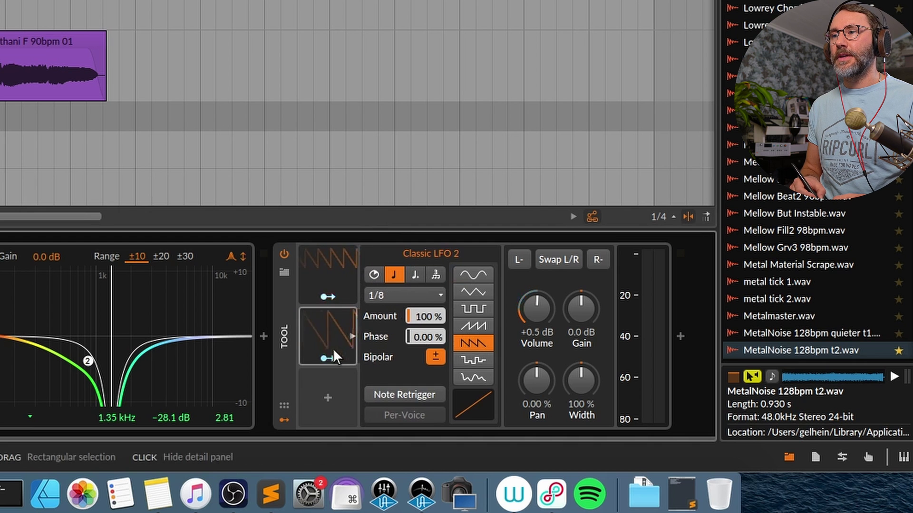
left_click_drag(536, 381, 536, 399)
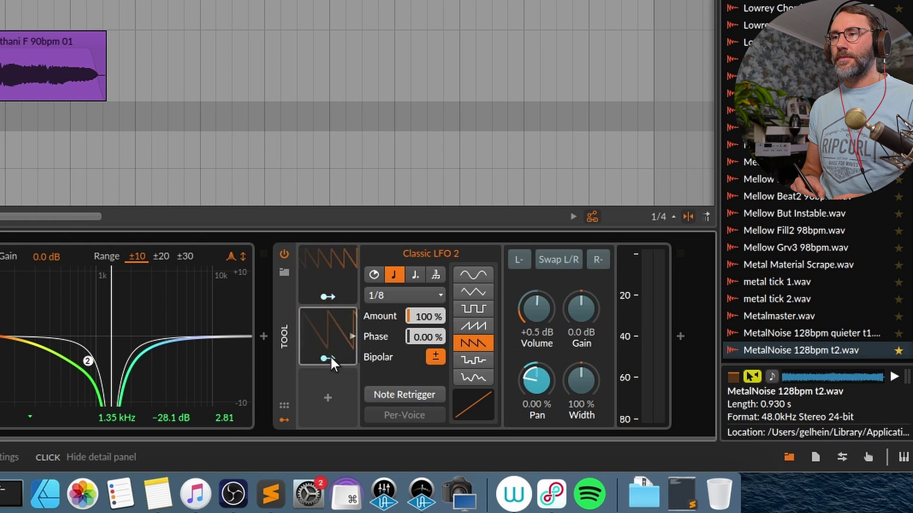
Make Classic LFO 2 a sine wave at a 1/1 rate
left_click(475, 273)
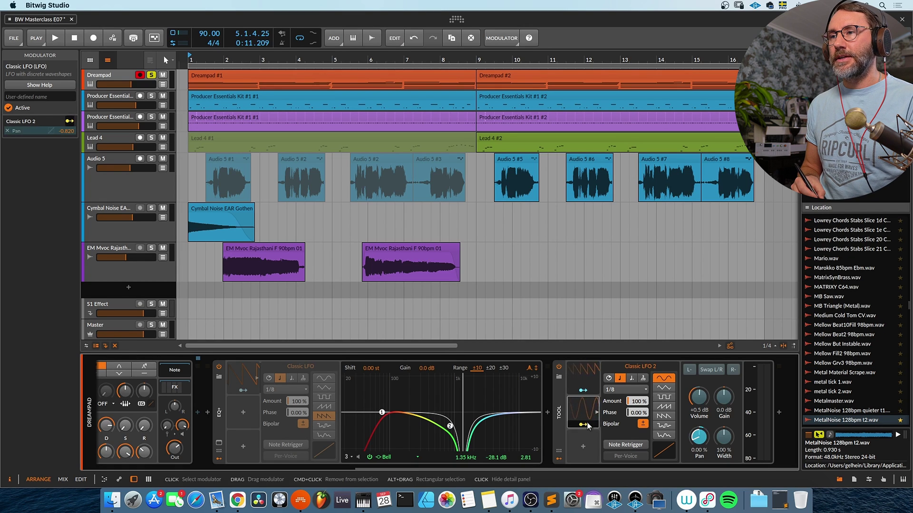
key("space")
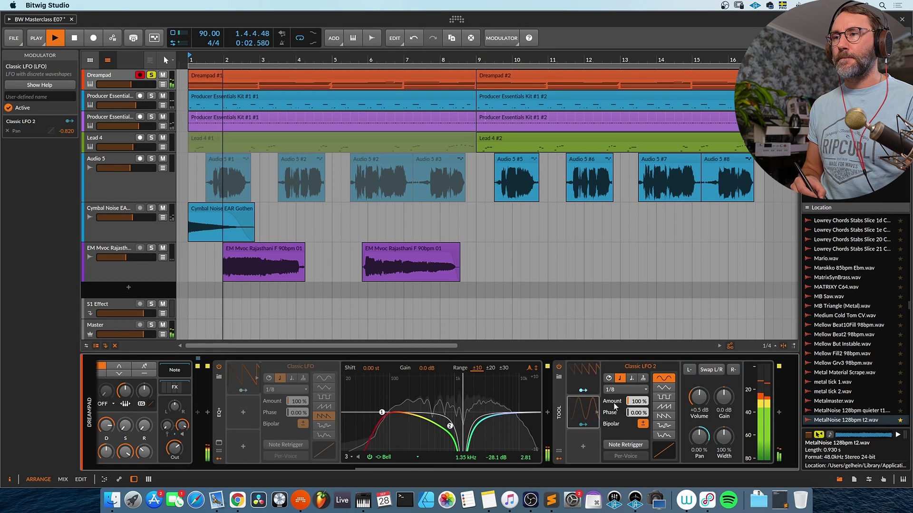
key("space")
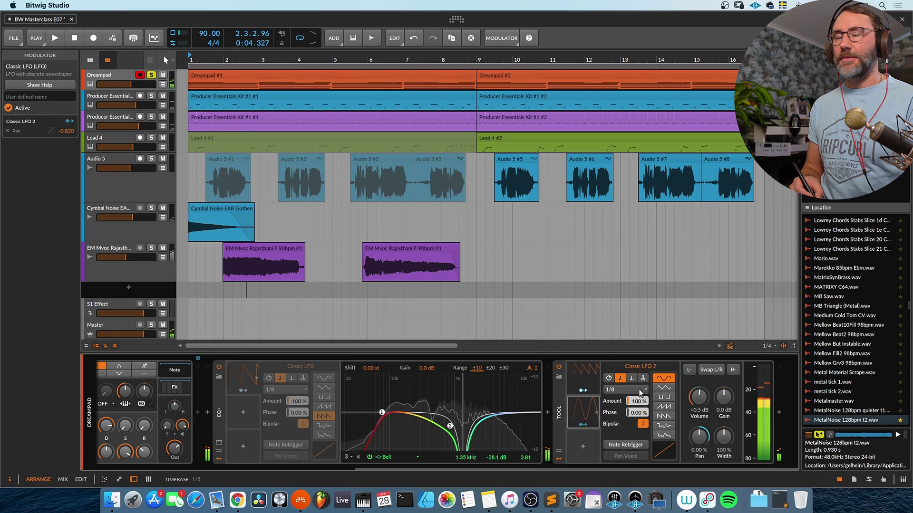
left_click(640, 389)
left_click(622, 318)
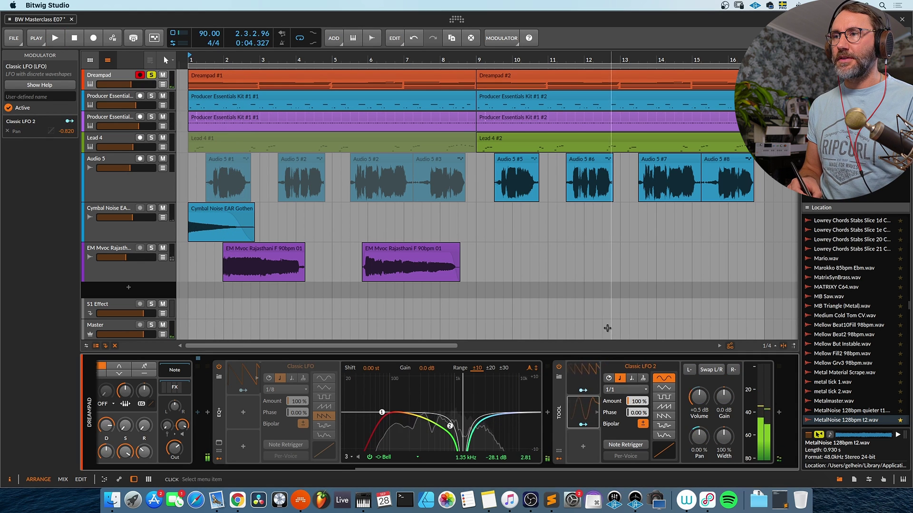
Reduce LFO 2's pan modulation depth to -0.41 while listening during playback
key("space")
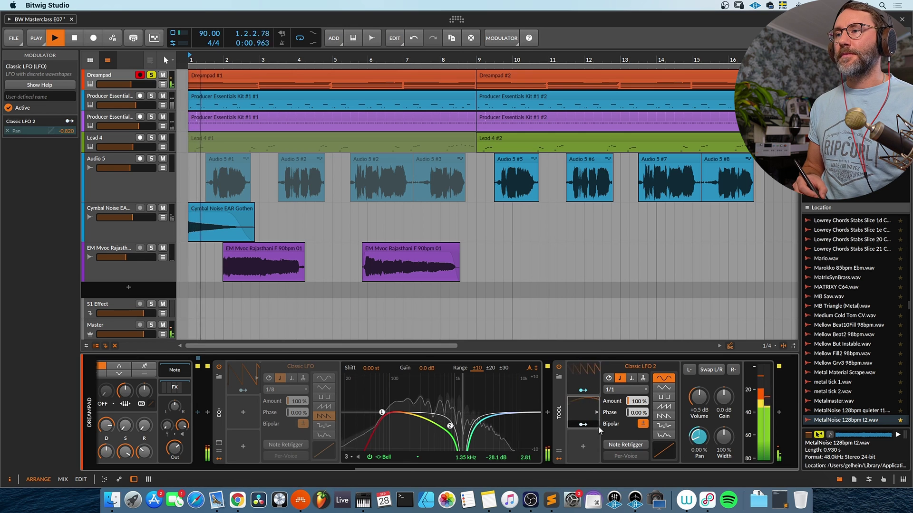
left_click(588, 423)
left_click_drag(686, 431, 686, 421)
left_click(585, 423)
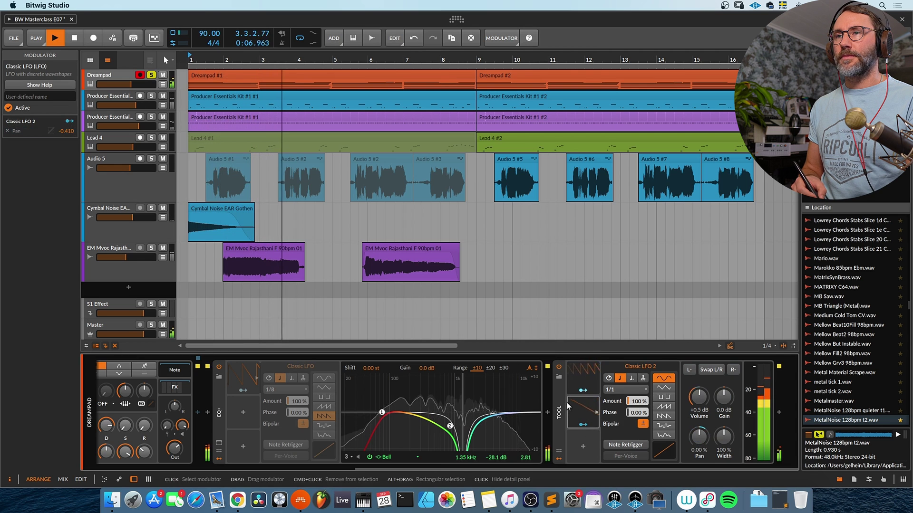
key("space")
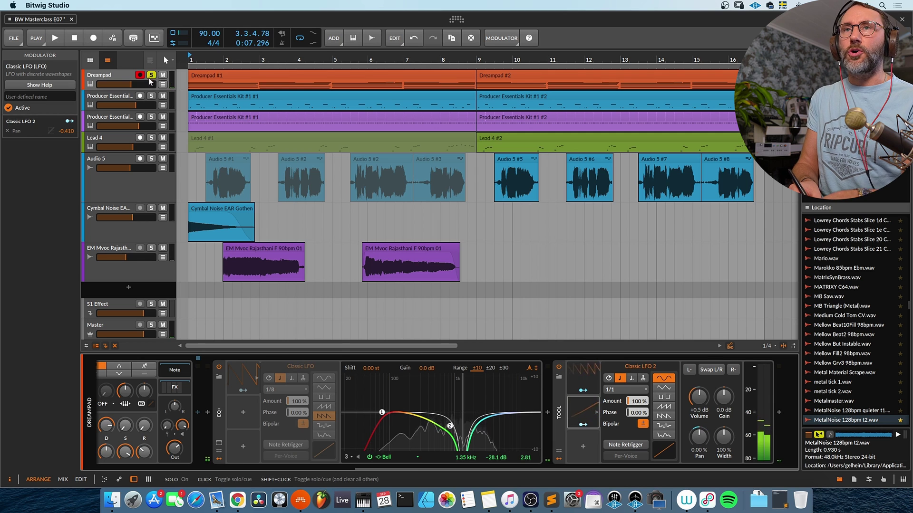
key("space")
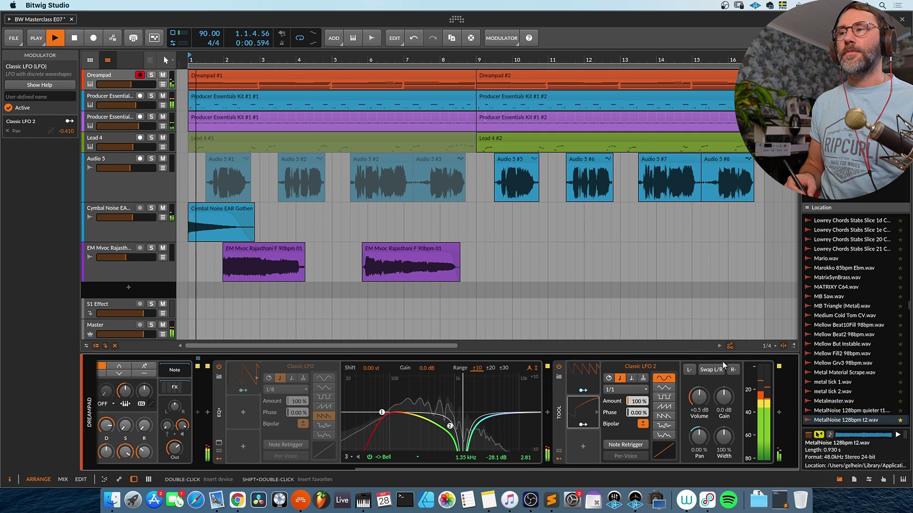
Switch the Tool's first LFO to a rising saw and browse its rates, keeping 1/16
left_click(583, 377)
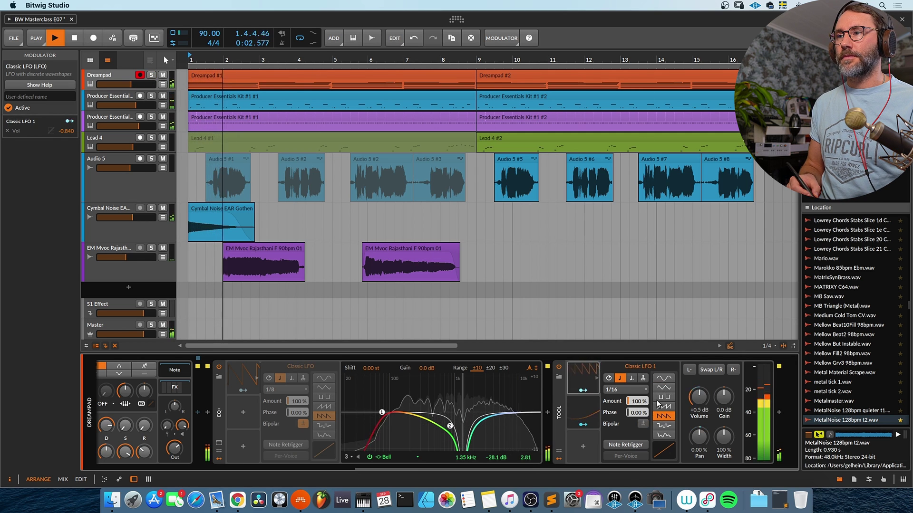
left_click(664, 406)
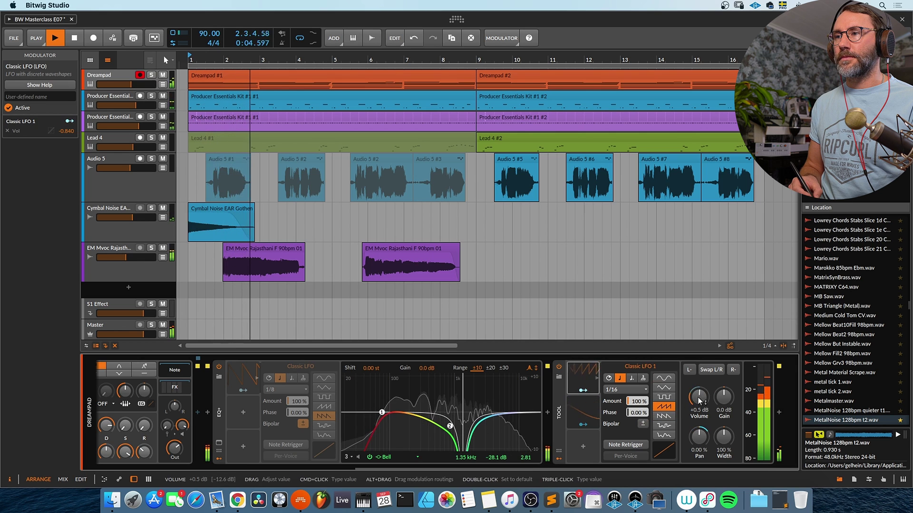
left_click(644, 390)
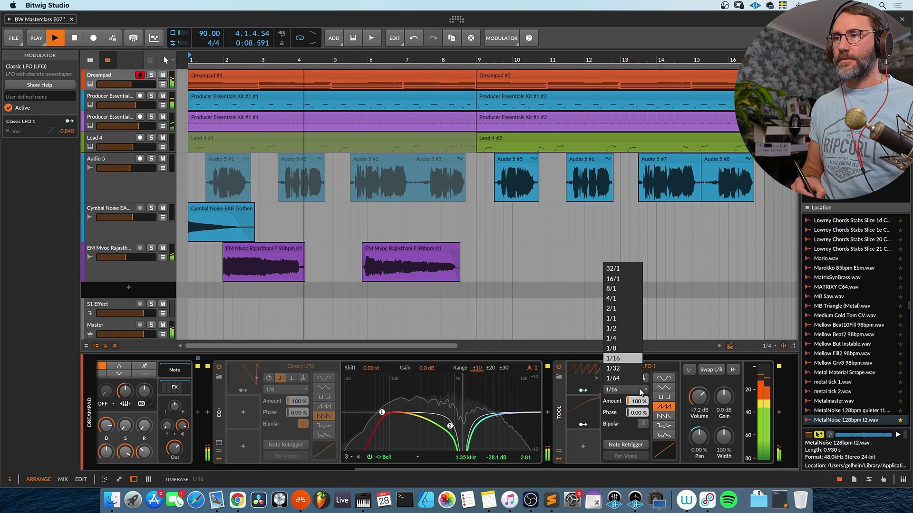
left_click(642, 391)
left_click(686, 358)
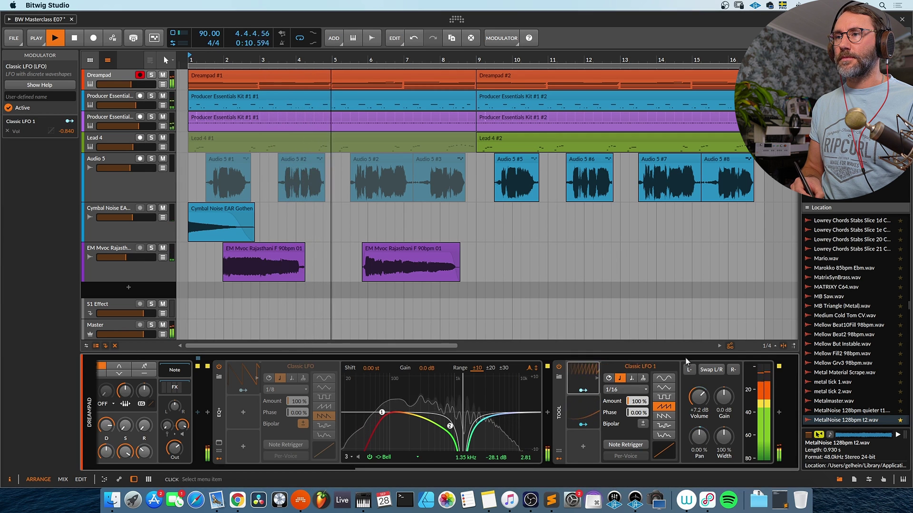
left_click(642, 390)
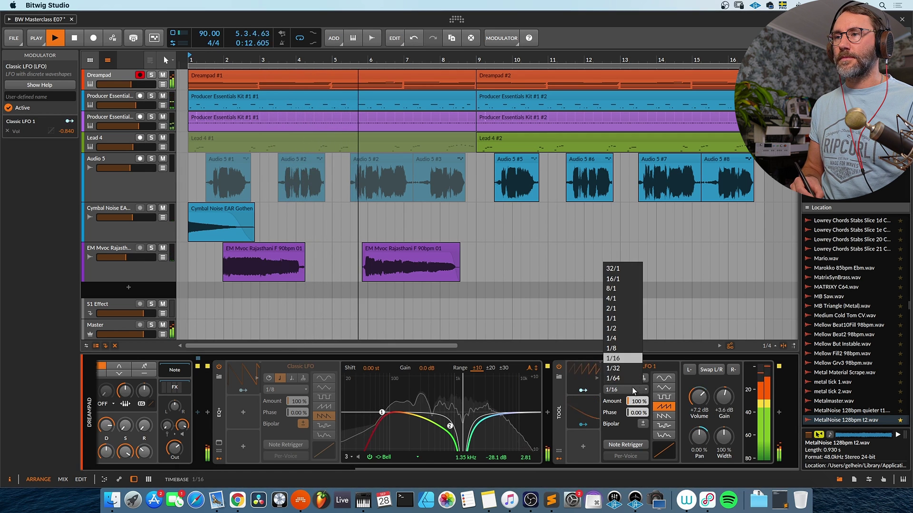
left_click(625, 367)
left_click(641, 389)
left_click(635, 357)
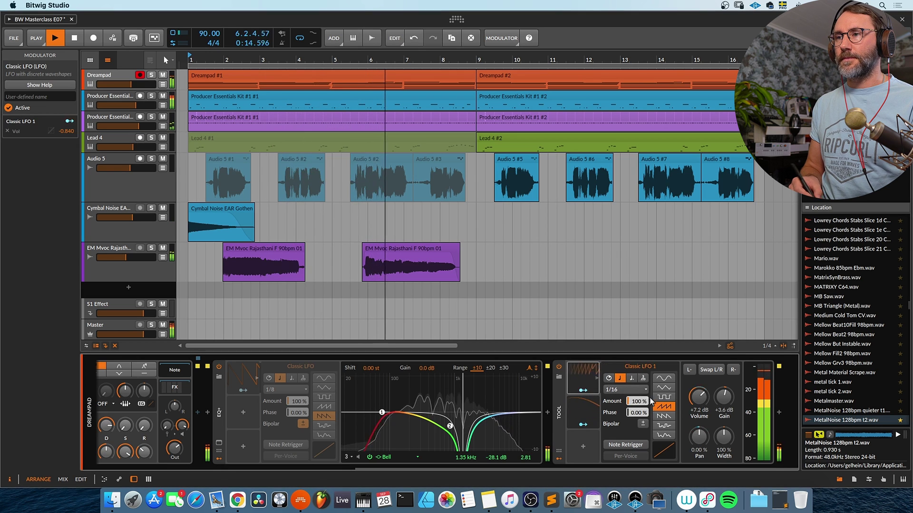
Try triplet and dotted rate modes on LFO 1, ending on straight 1/16 timing
left_click(644, 378)
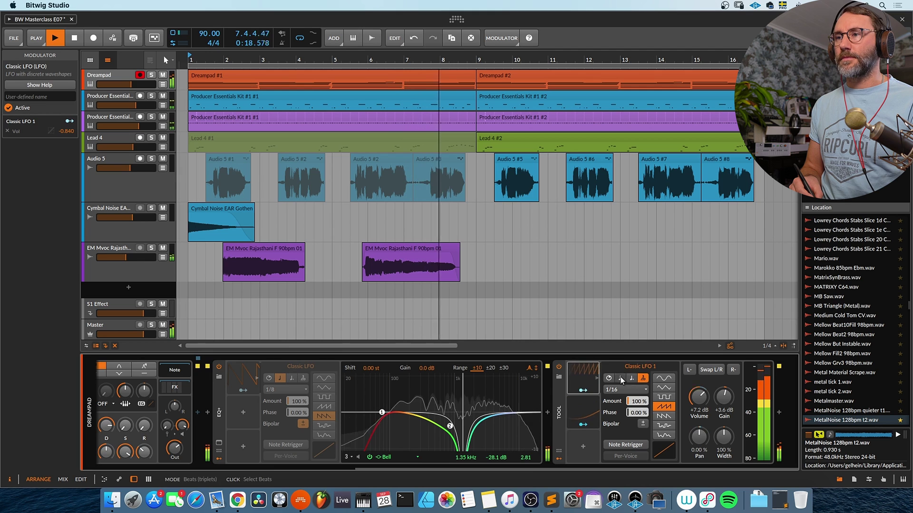
left_click(637, 389)
left_click(628, 370)
left_click(625, 389)
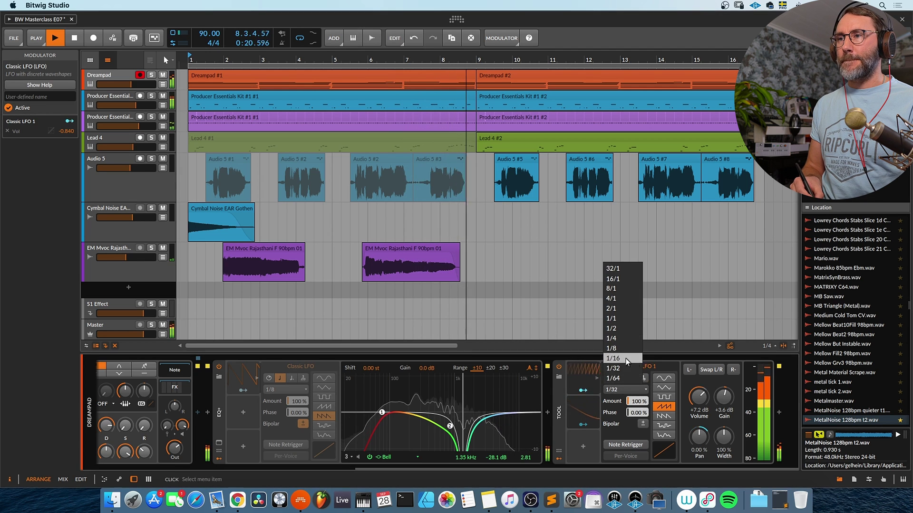
left_click(613, 358)
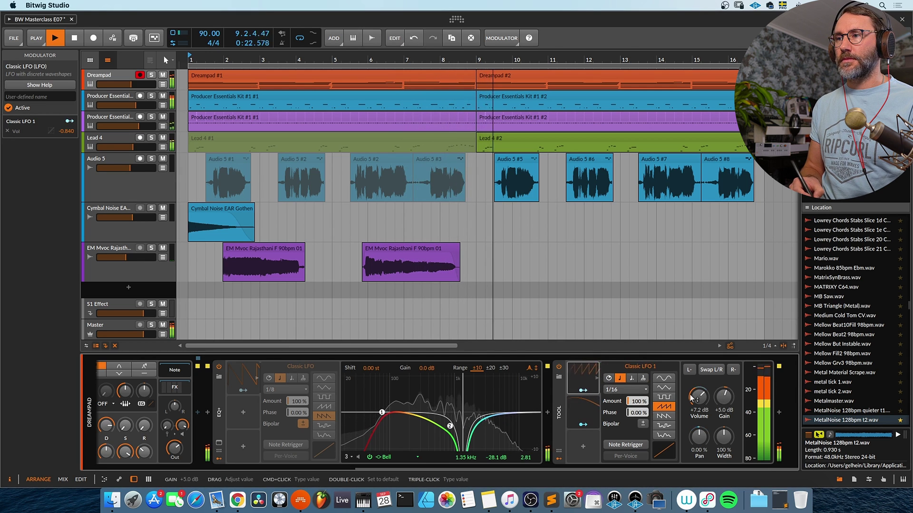
left_click(625, 389)
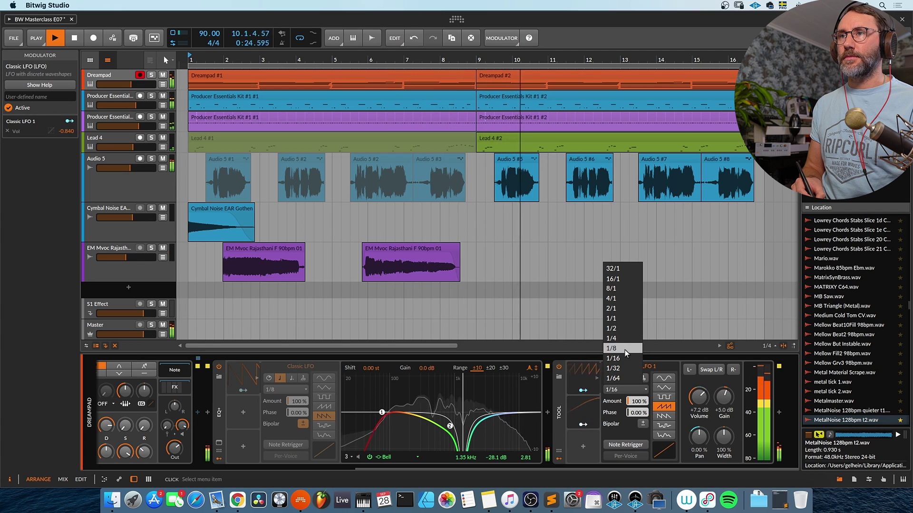
left_click(624, 351)
left_click(640, 390)
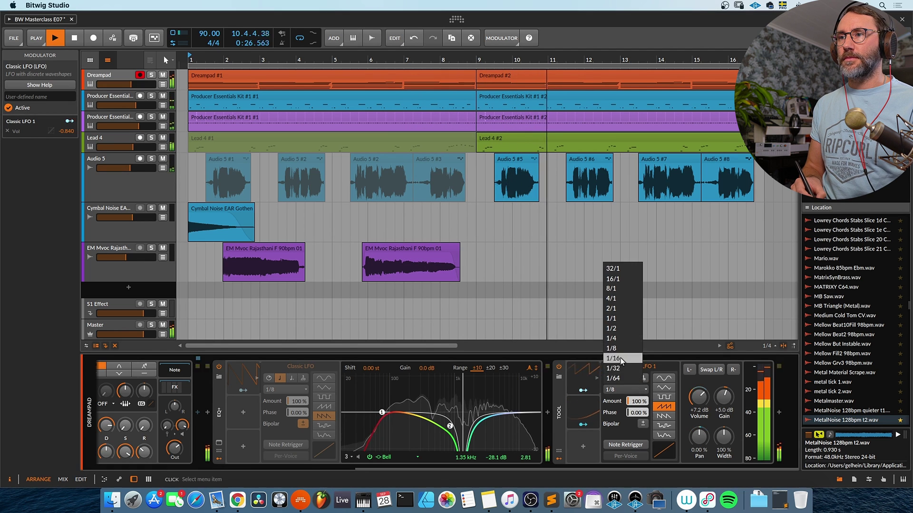
left_click(643, 381)
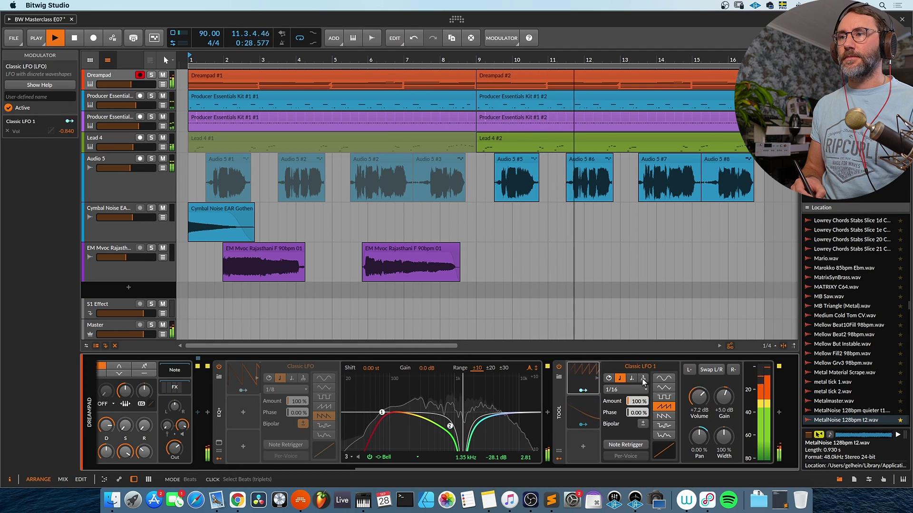
left_click(643, 378)
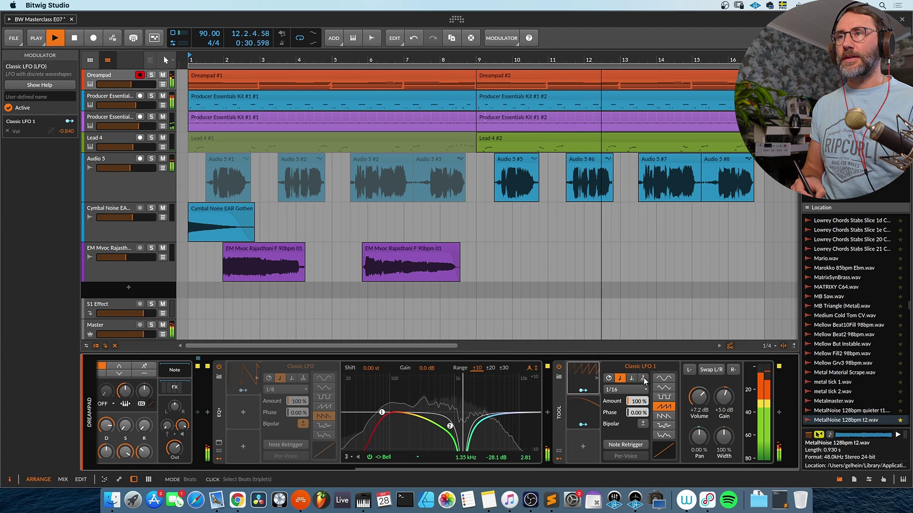
left_click(637, 389)
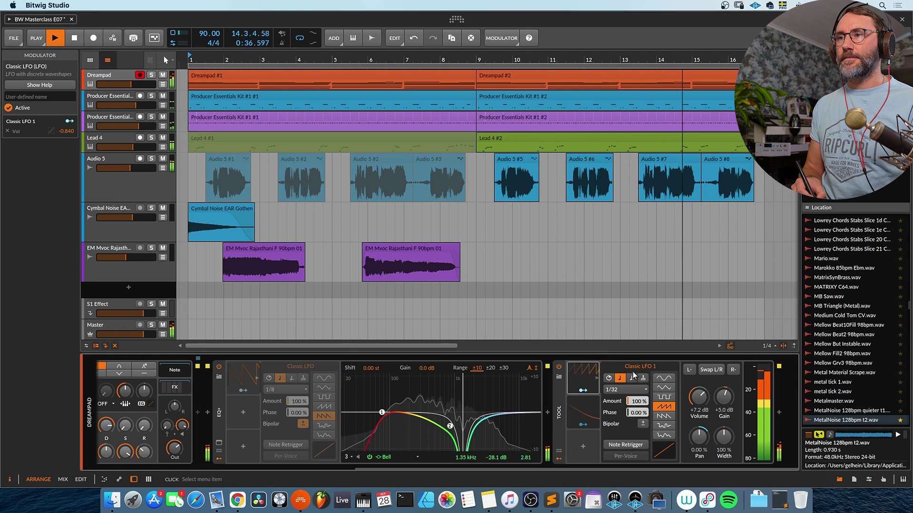
left_click(643, 386)
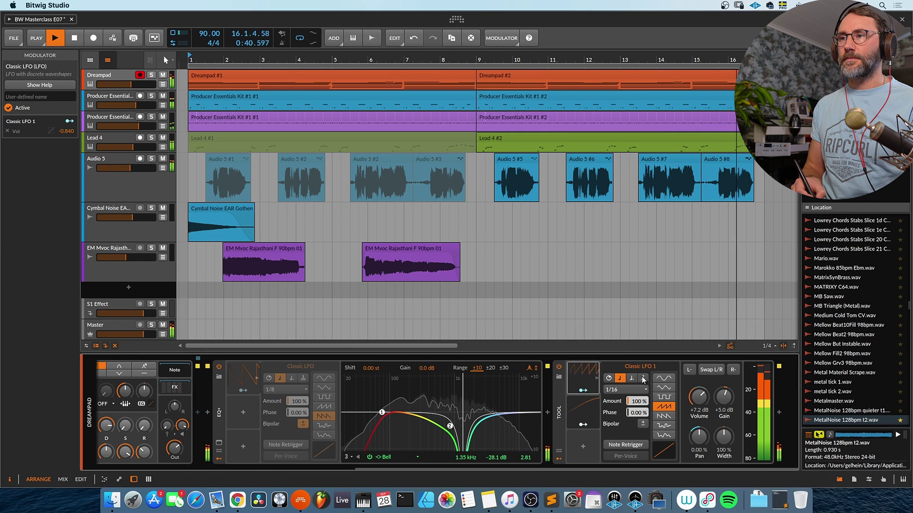
left_click(643, 378)
left_click(619, 379)
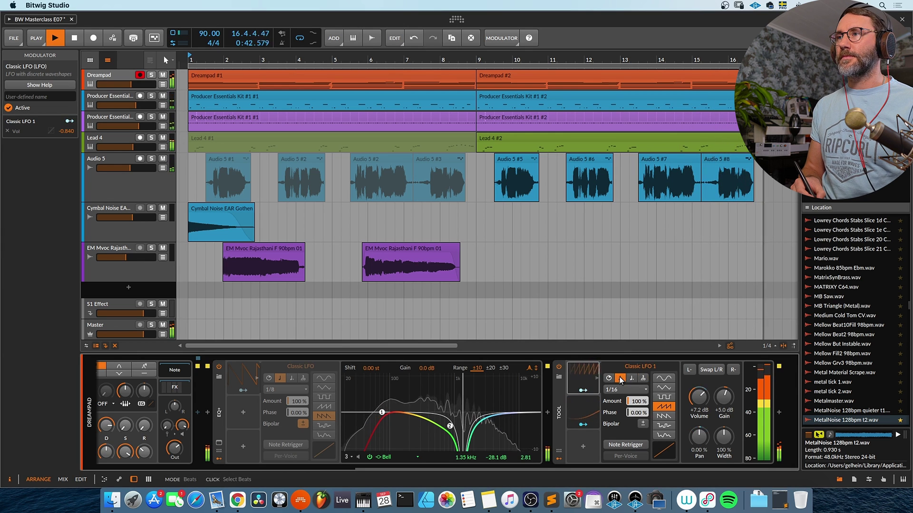
Lower LFO 2's pan amount, then try 1/32 and 1/8 before returning LFO 1 to 1/16
left_click(584, 414)
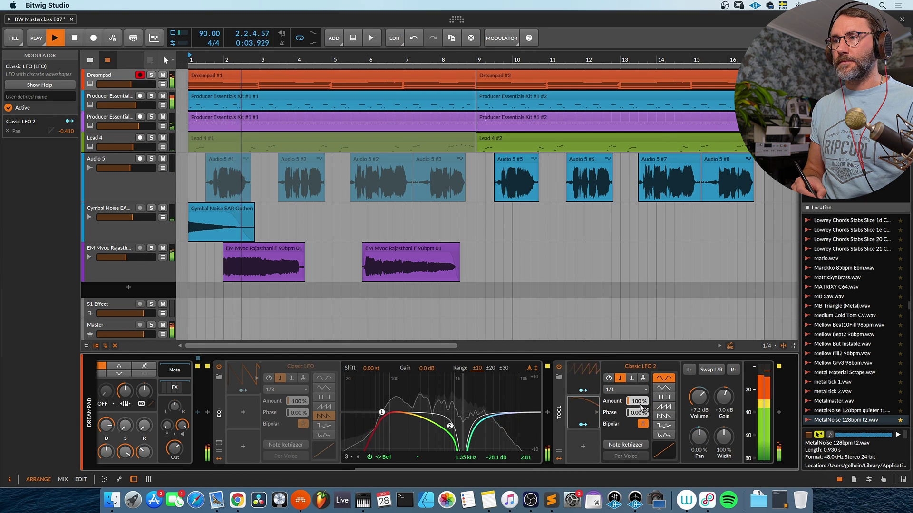
left_click_drag(637, 401, 637, 407)
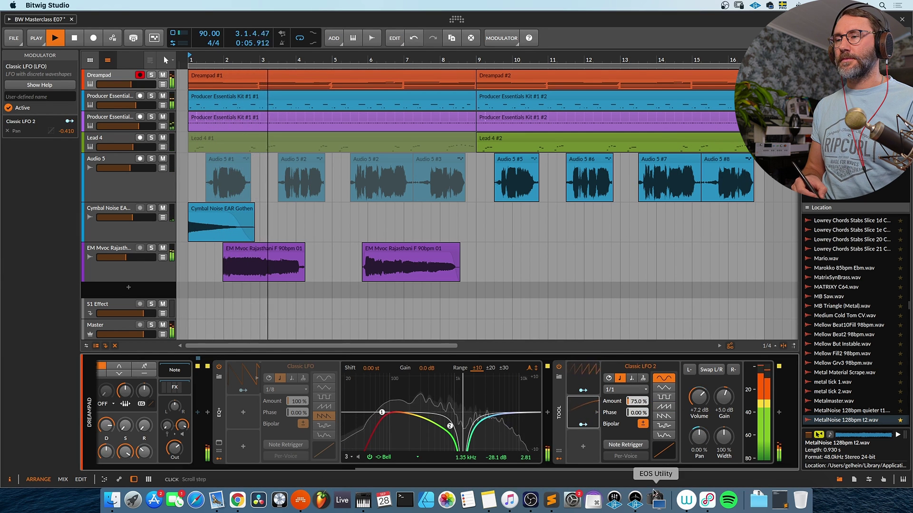
left_click(595, 389)
left_click(641, 389)
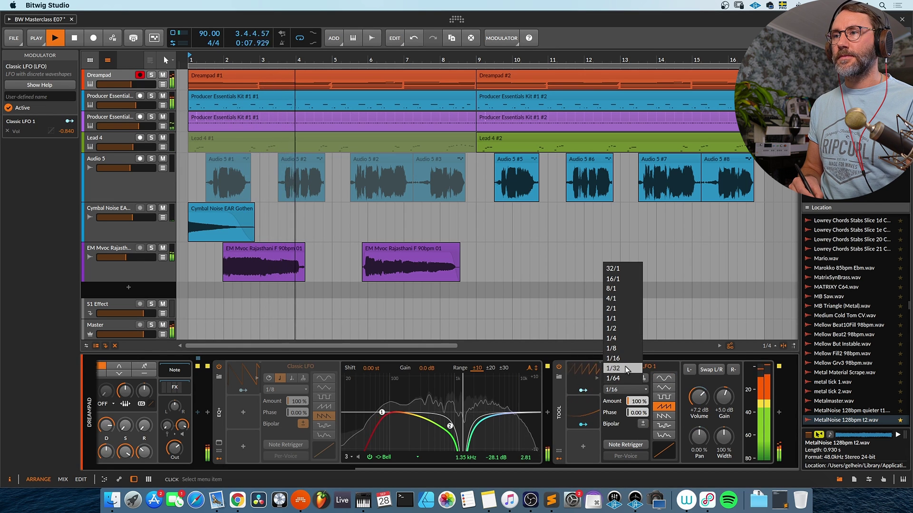
left_click(632, 383)
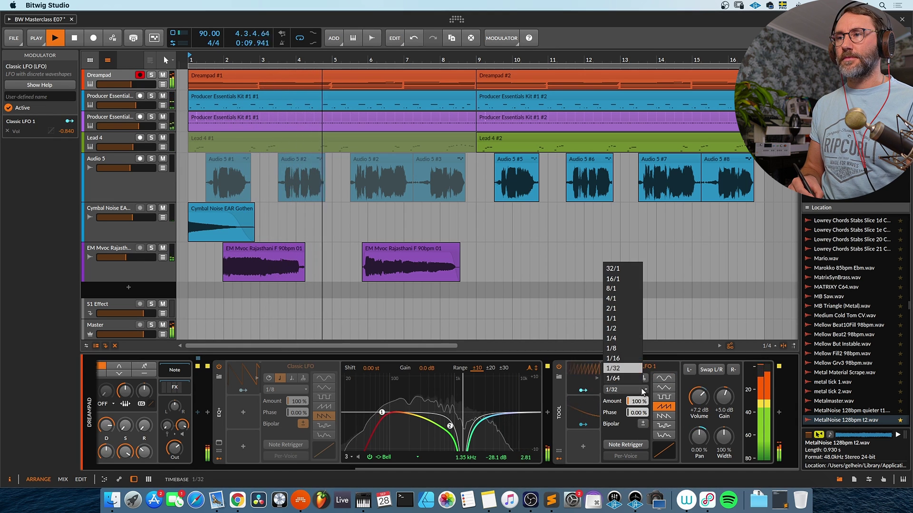
left_click(634, 349)
left_click(647, 388)
left_click(632, 359)
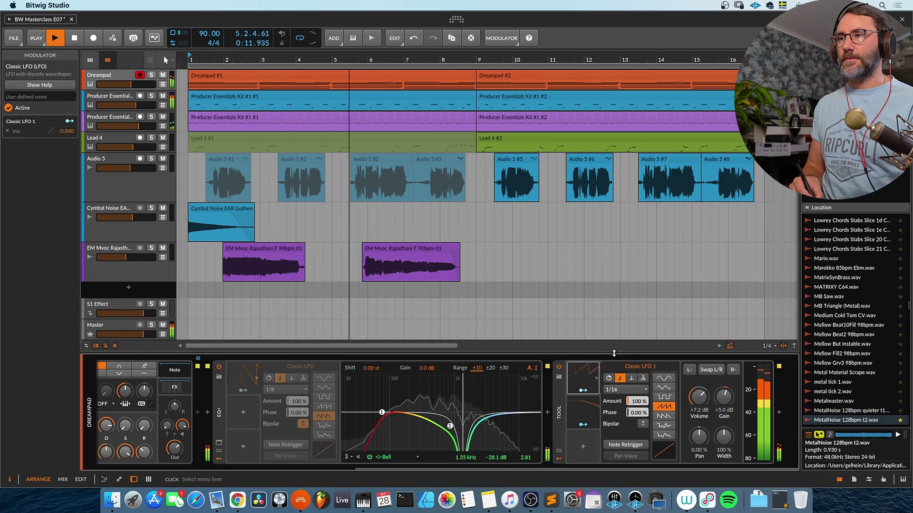
Stop playback, leaving the Tool's LFO 1 at 1/16 modulating volume by -0.84
key("space")
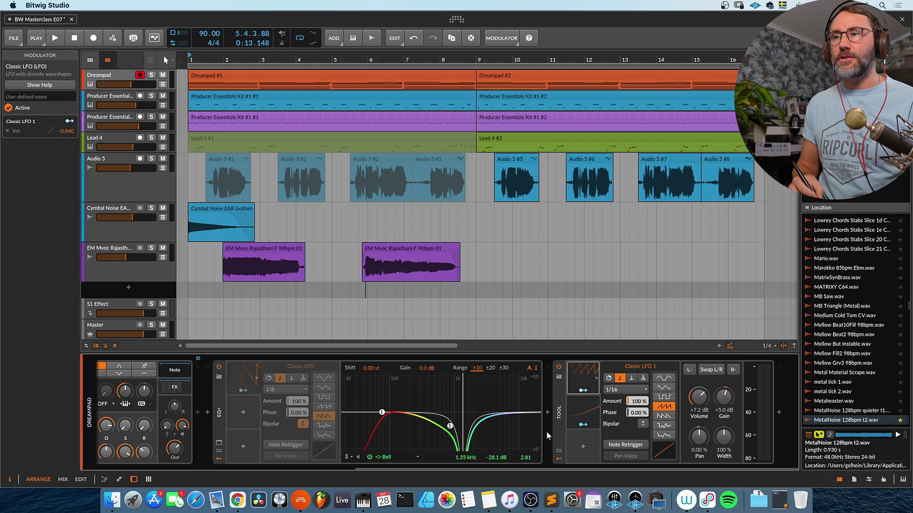
Insert a Reverb after the Tool device
left_click(779, 413)
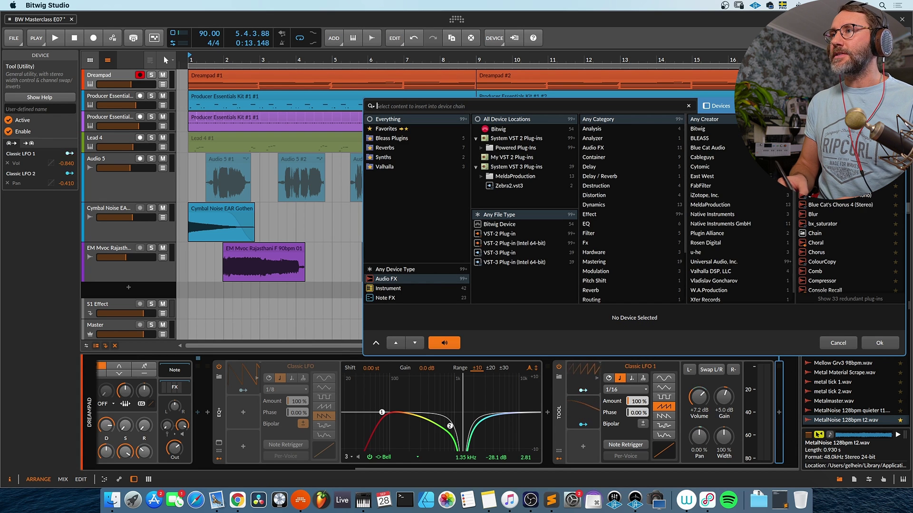
type("reverb")
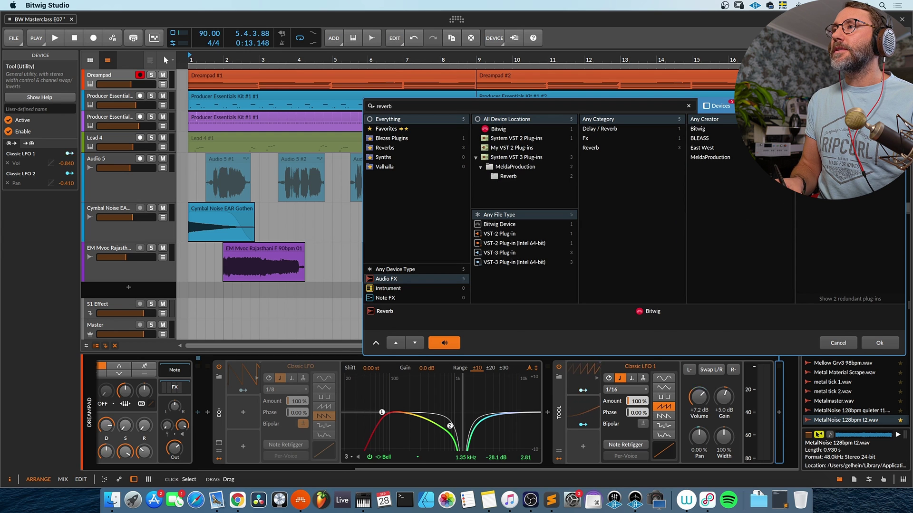
left_click(872, 338)
left_click_drag(657, 471, 784, 465)
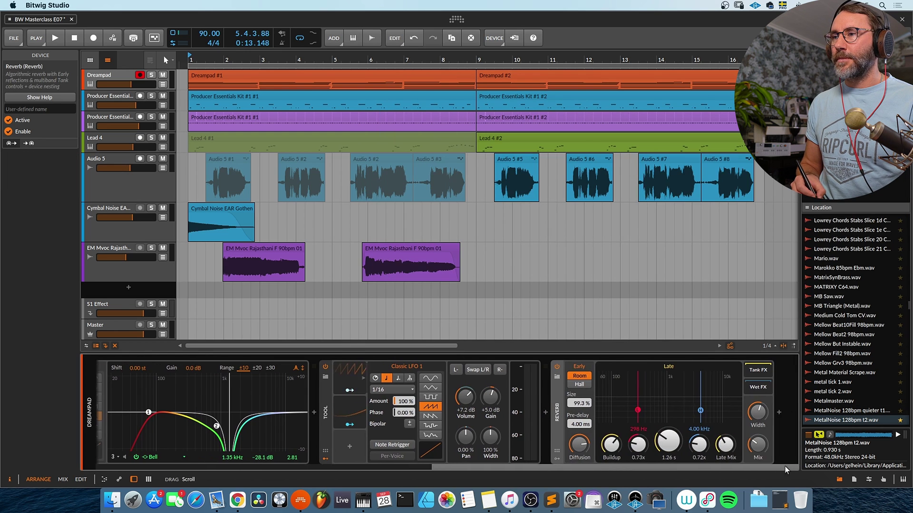
Also map the Tool's first LFO to its Gain knob at +3.60
left_click(351, 391)
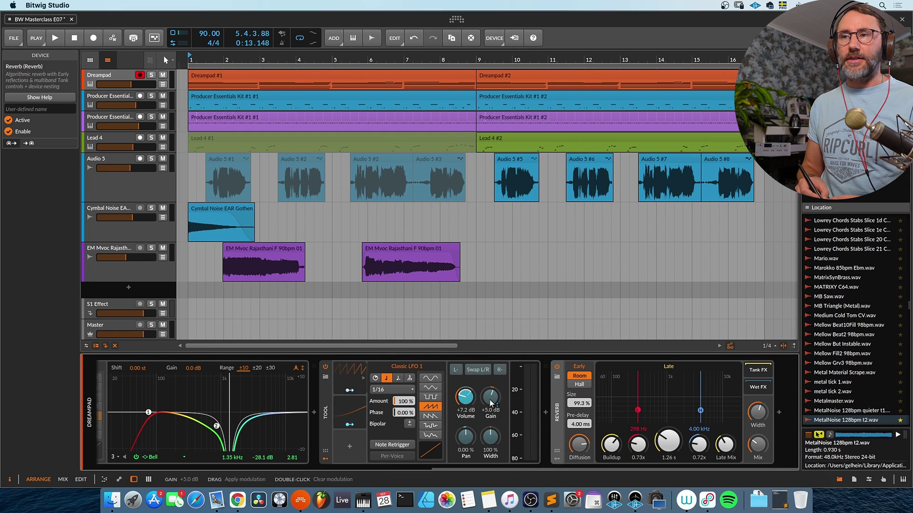
left_click(350, 391)
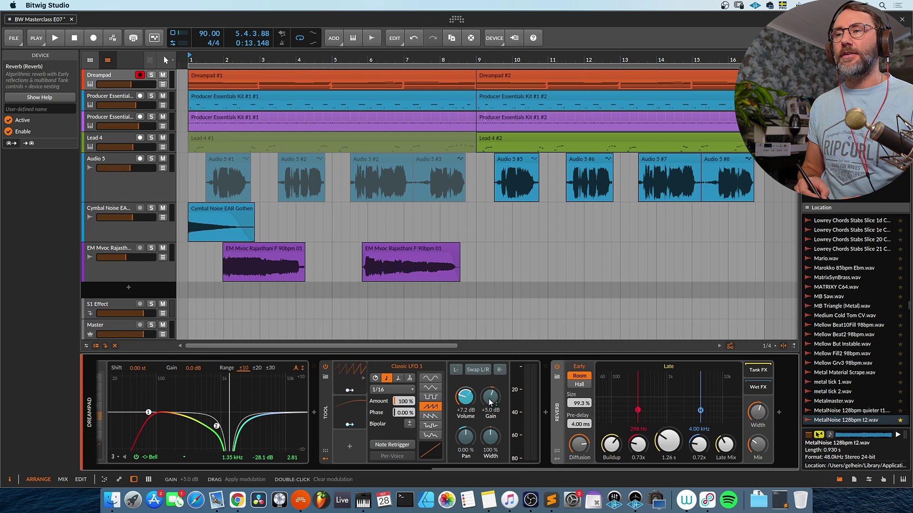
mouse_move(492, 399)
left_mouse_down()
mouse_move(493, 390)
mouse_move(496, 412)
left_mouse_up()
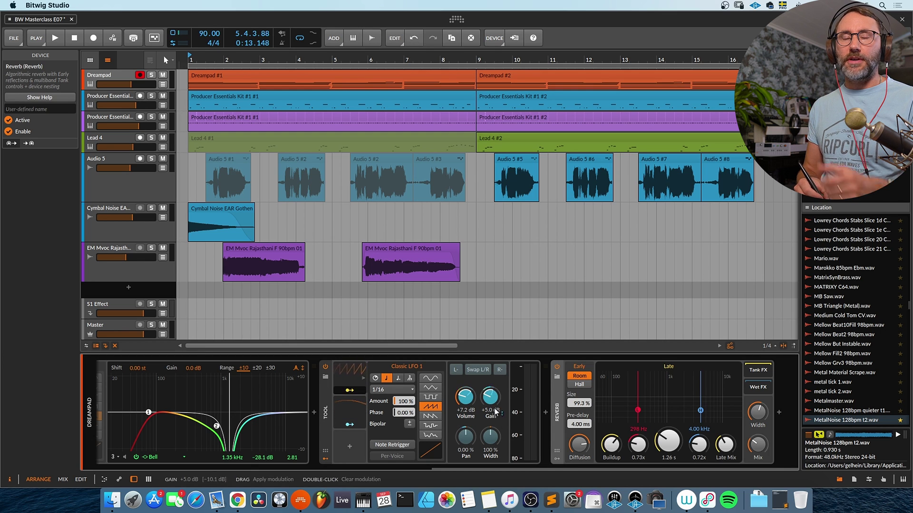
left_click(350, 390)
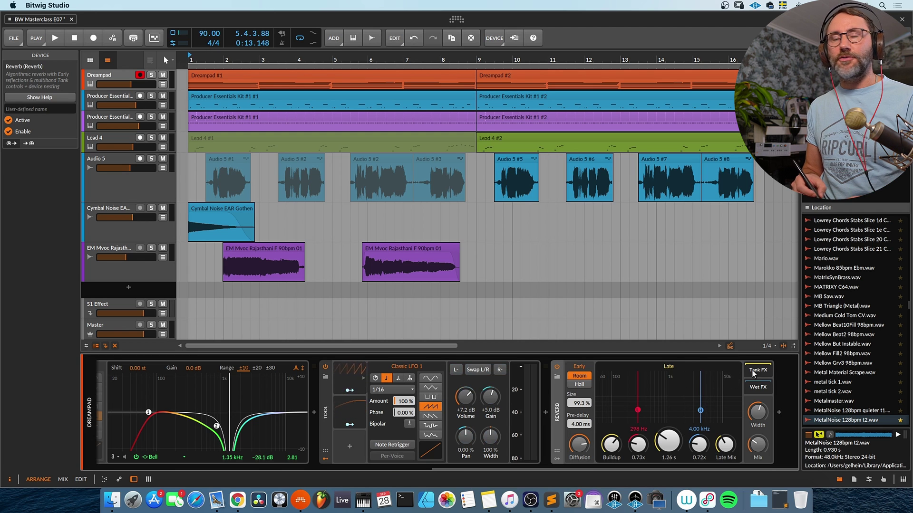
left_click(557, 459)
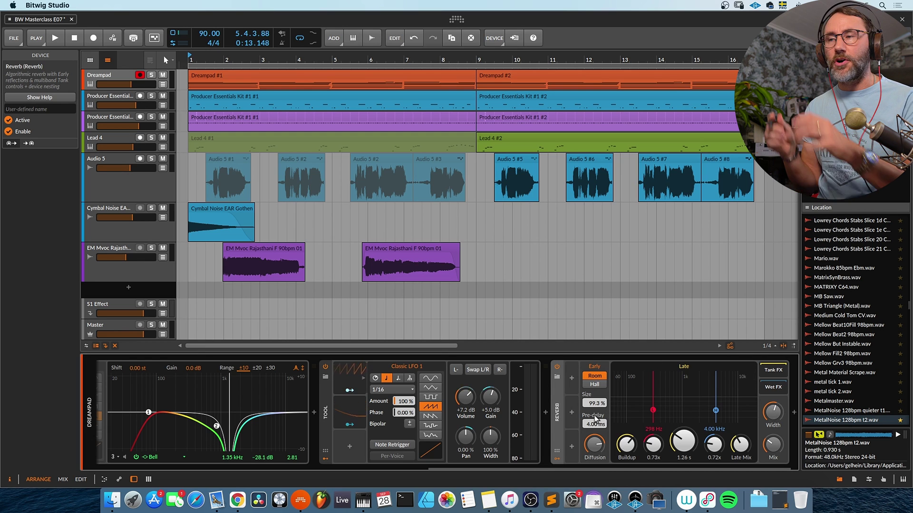
Add a Classic LFO to the Reverb modulating its reverb time by +0.770
left_click(571, 379)
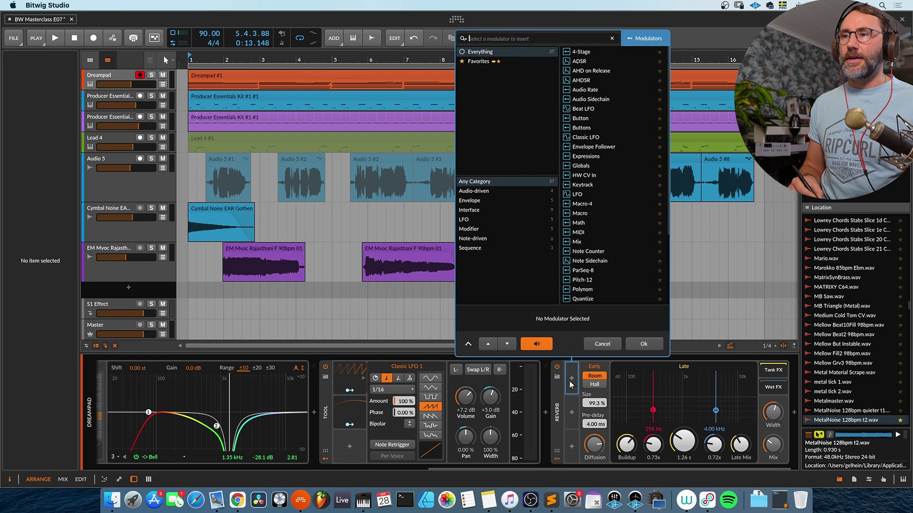
left_click(589, 137)
left_click(639, 344)
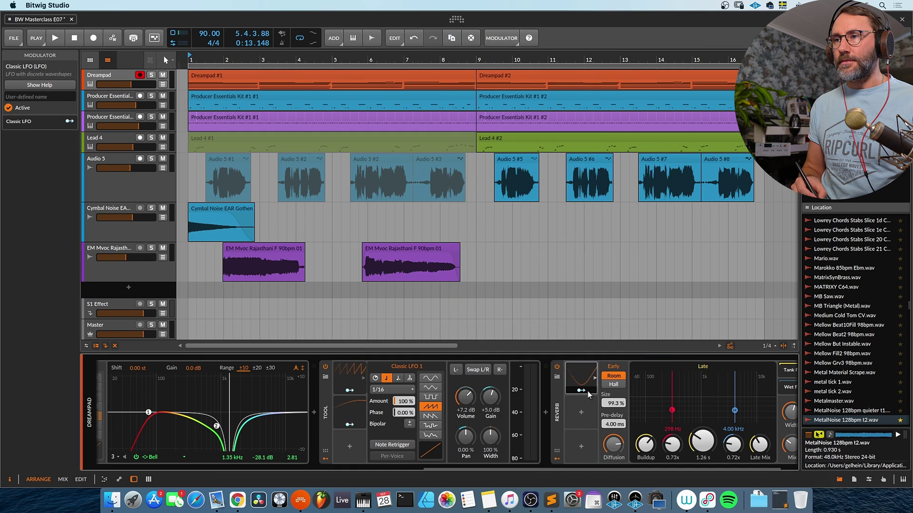
left_click_drag(703, 445, 702, 428)
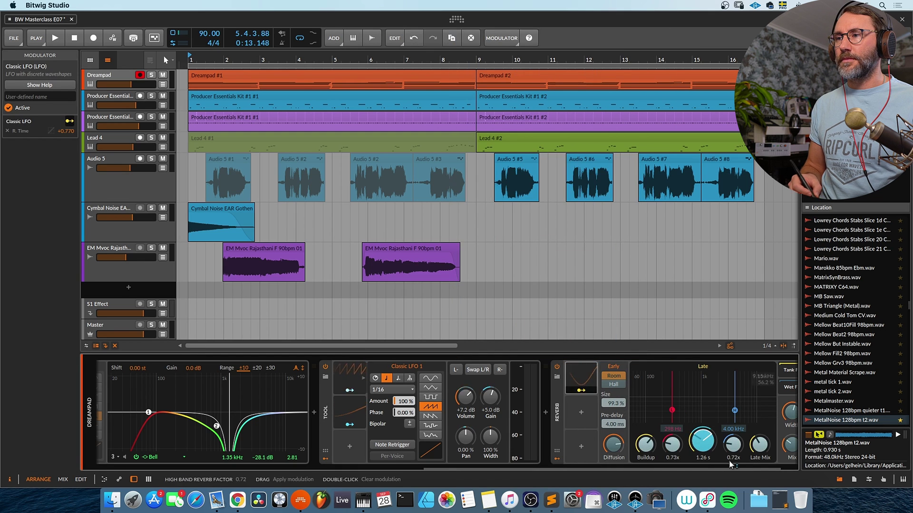
left_click(581, 390)
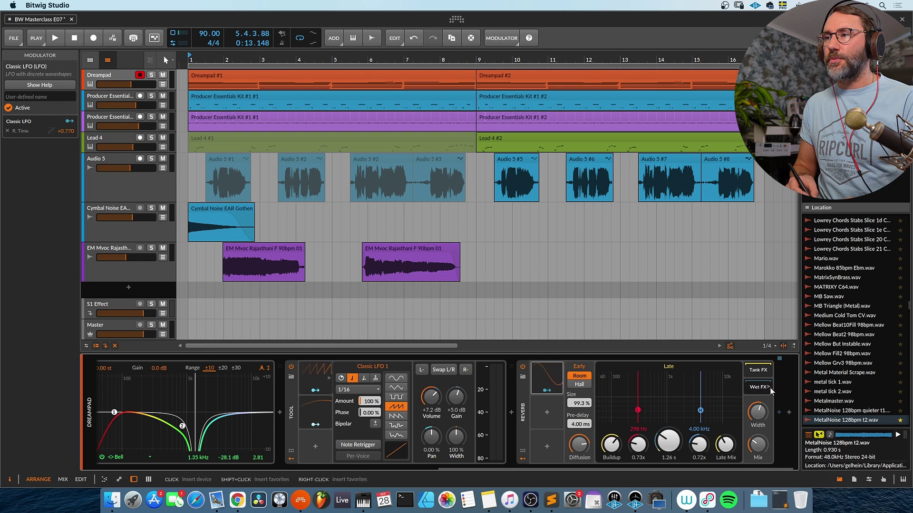
left_click(778, 412)
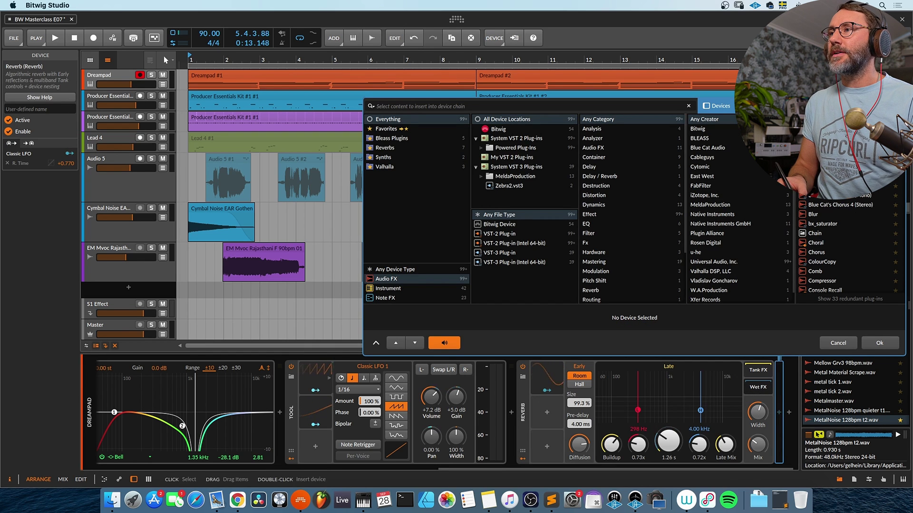
Put EQ+ in the Reverb's wet FX with a 209 Hz +6.5 dB bell swept by the Reverb's LFO
type("eq")
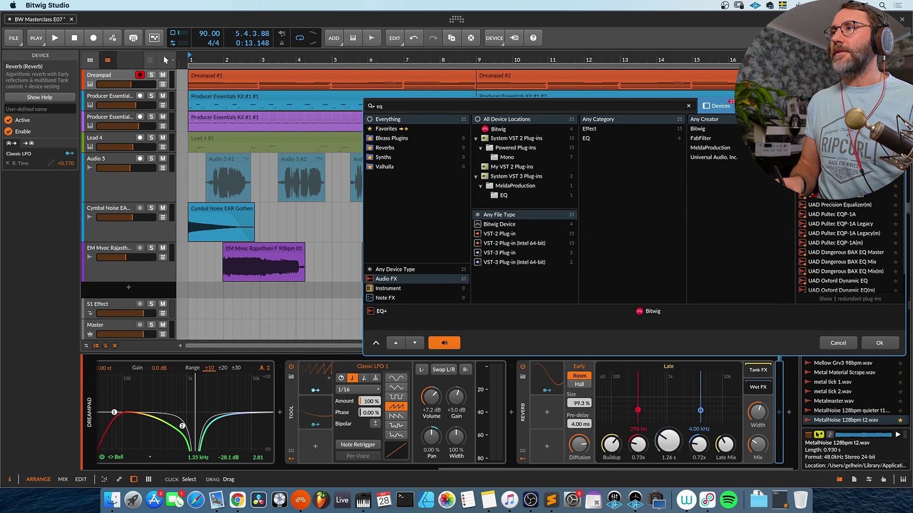
left_click(880, 343)
left_click_drag(737, 468, 770, 470)
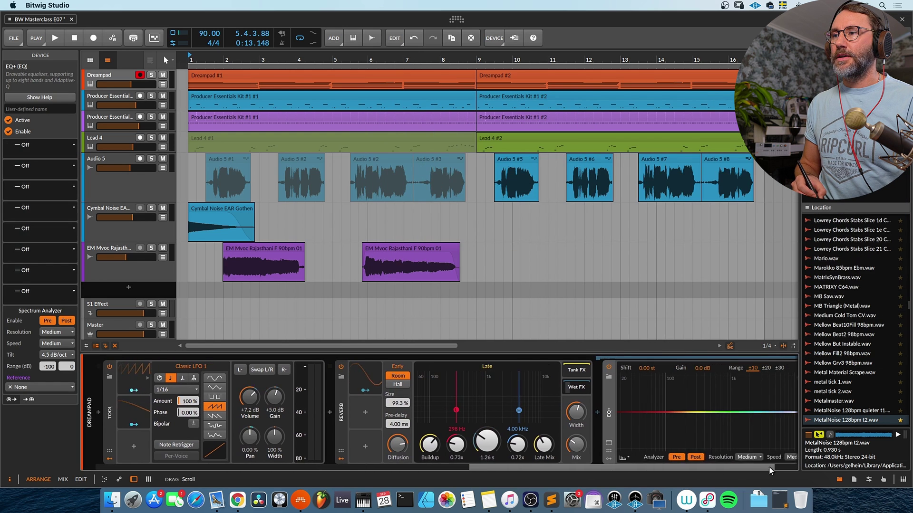
mouse_move(663, 412)
left_mouse_down()
mouse_move(637, 377)
mouse_move(644, 389)
left_mouse_up()
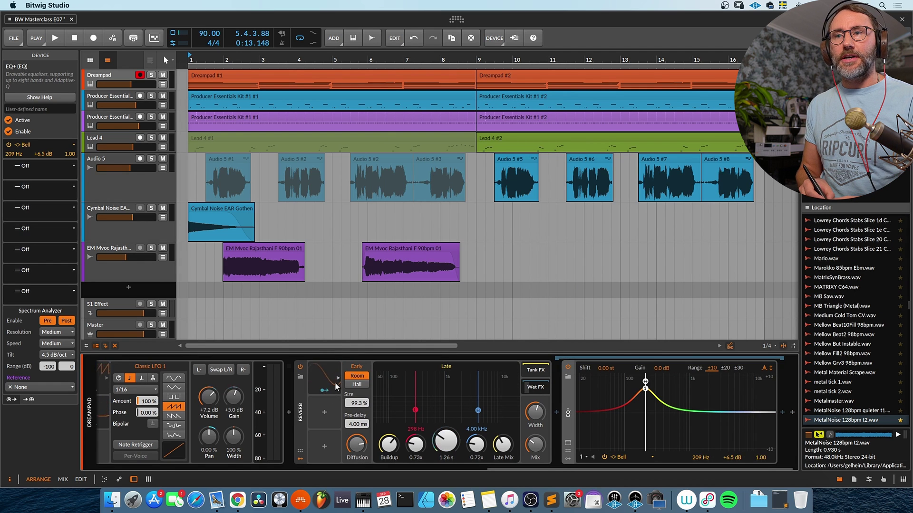
left_click(326, 392)
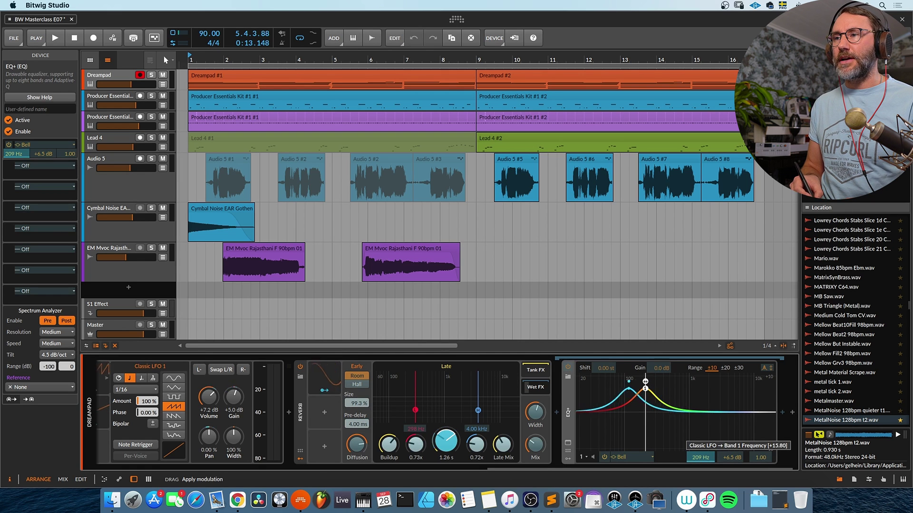
left_click(323, 390)
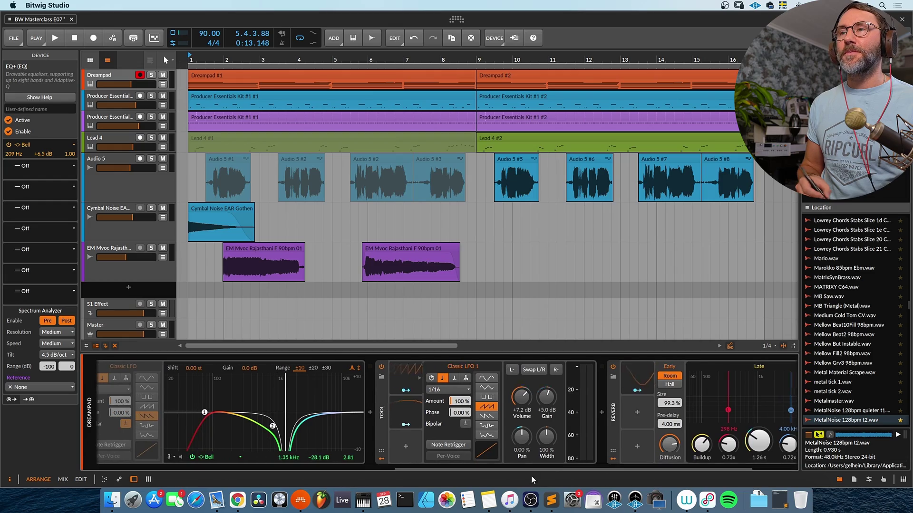
Start playback, bypass the Reverb, and try Tool LFO 1 at 1/8 before returning to 1/16
key("space")
scroll(437, 437, "right", 3)
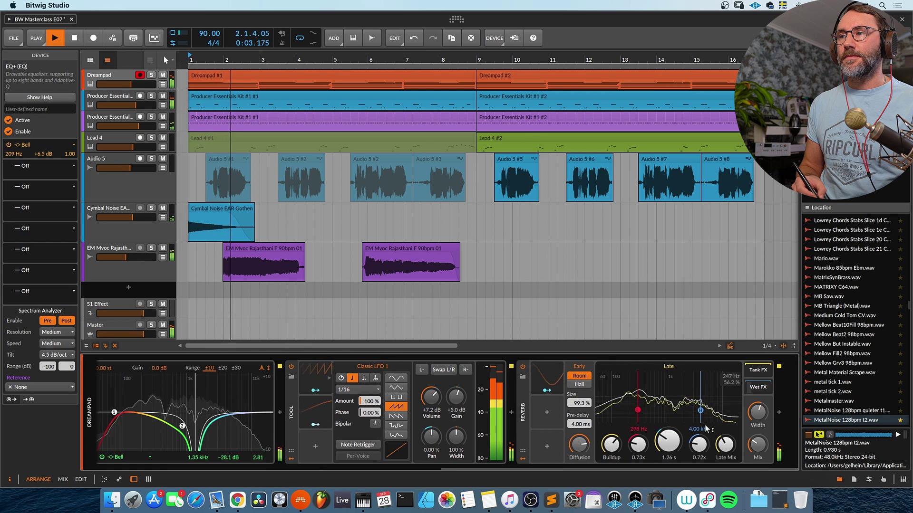
left_click(523, 366)
left_click(373, 390)
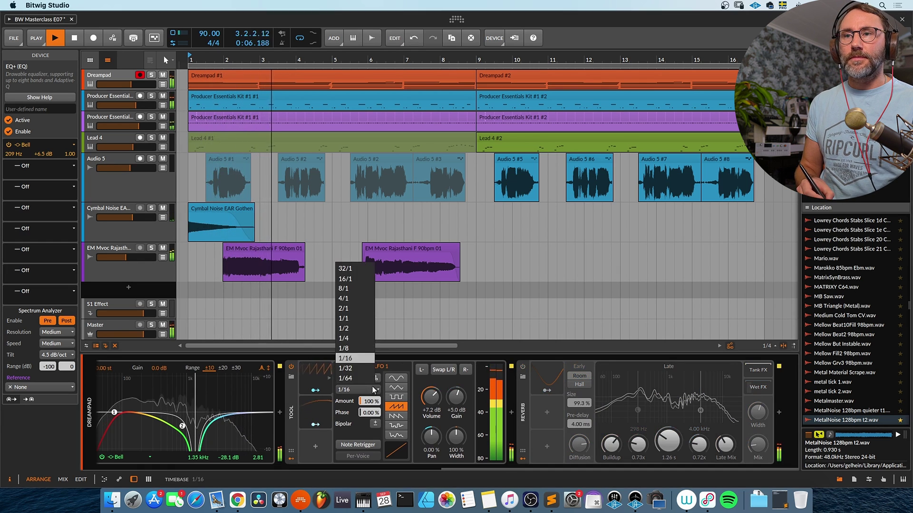
left_click(354, 349)
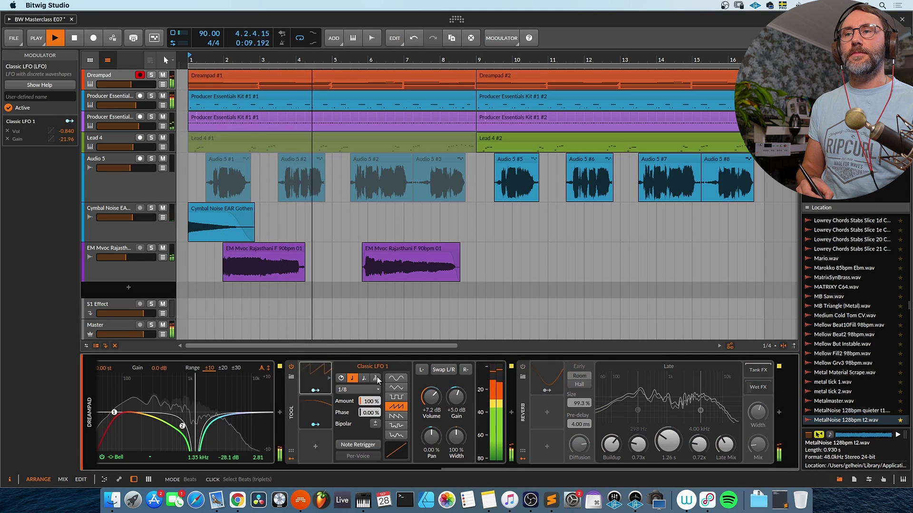
left_click(351, 378)
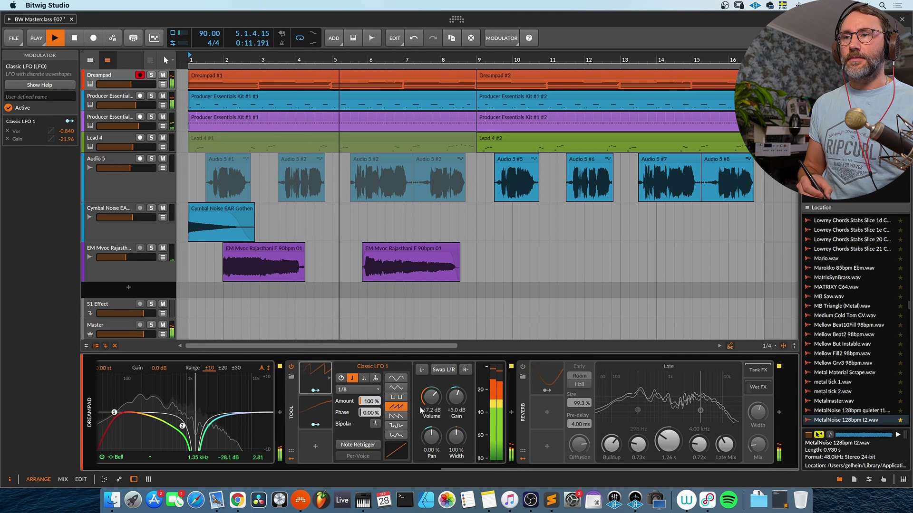
left_click(374, 390)
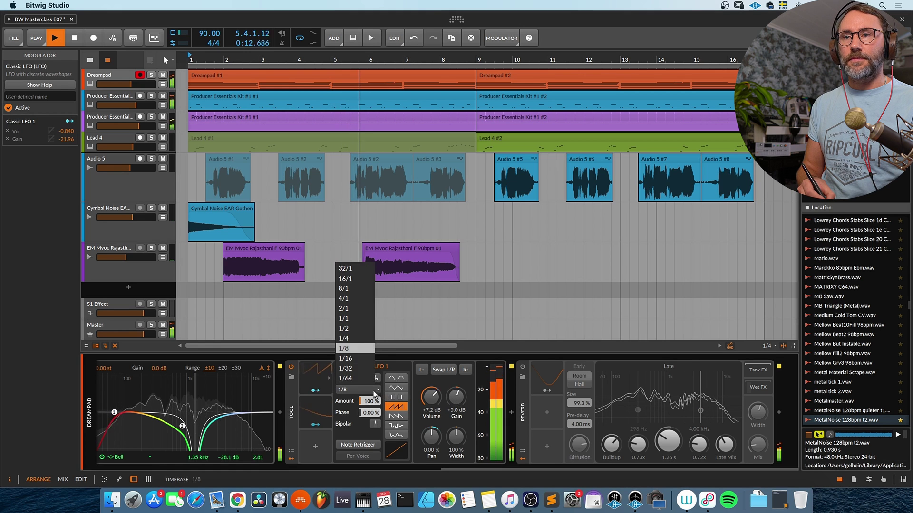
left_click(361, 359)
Lower Tool LFO 1's amount to 81.5%, settling its rate back at 1/16
left_click(374, 390)
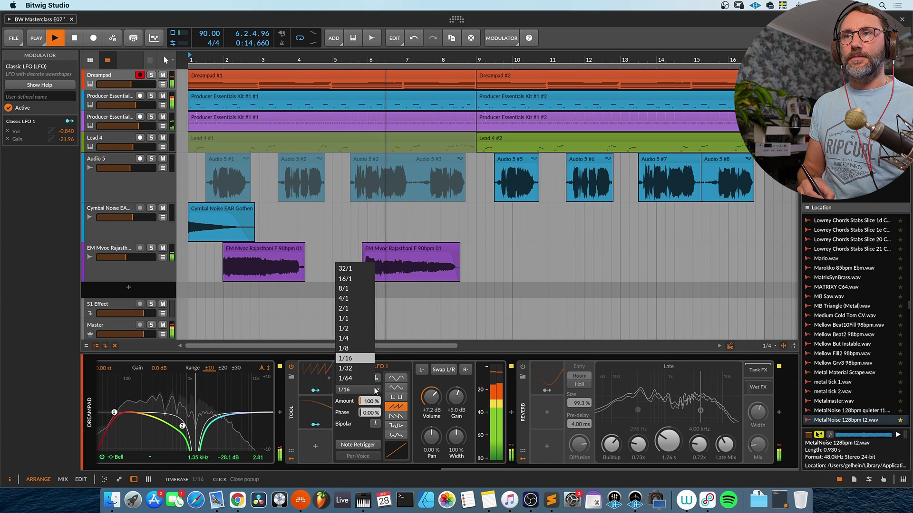
left_click(357, 349)
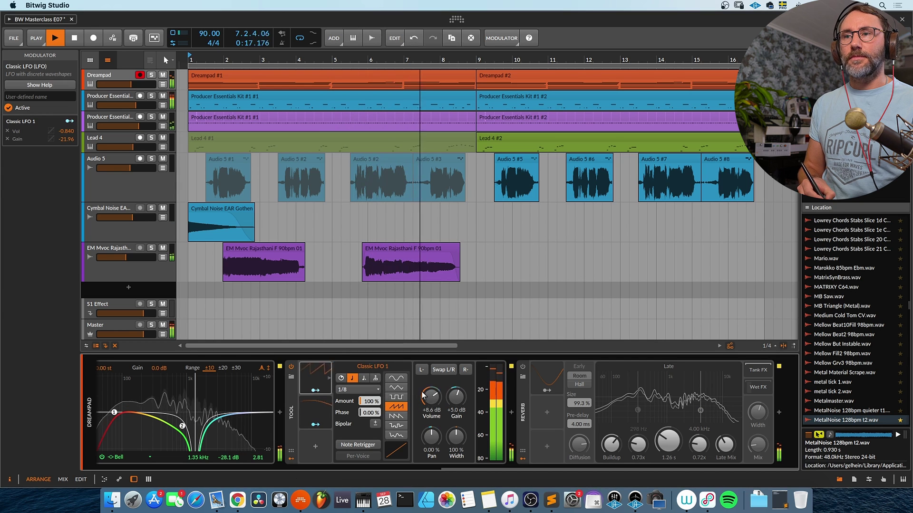
mouse_move(371, 401)
left_mouse_down()
mouse_move(371, 428)
mouse_move(404, 451)
left_mouse_up()
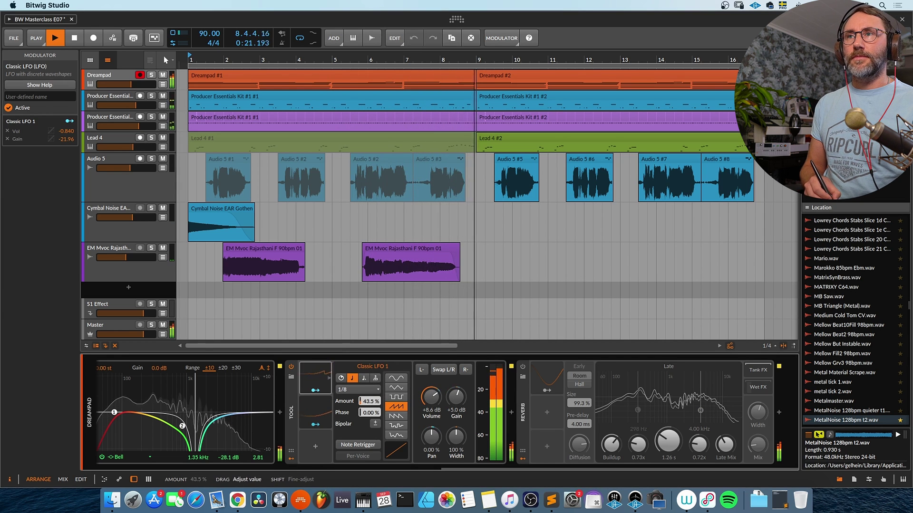
mouse_move(370, 401)
left_mouse_down()
mouse_move(371, 423)
mouse_move(370, 381)
left_mouse_up()
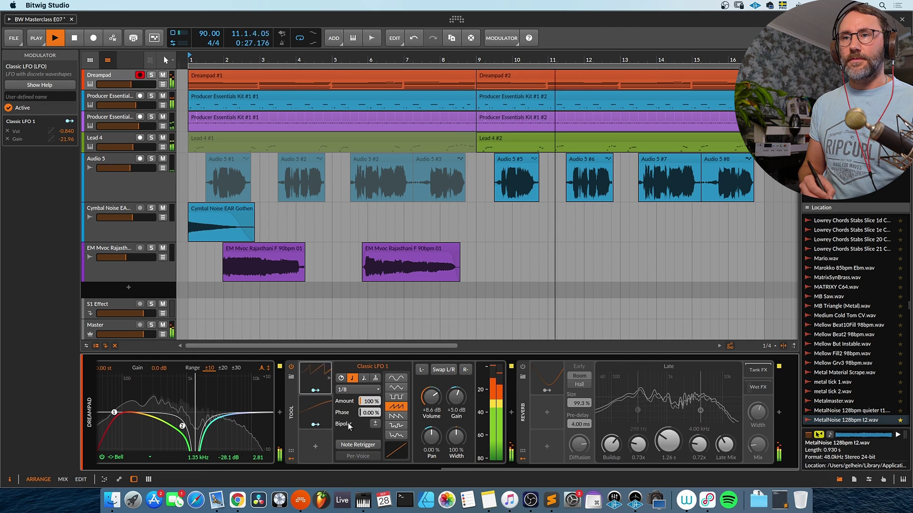
left_click(357, 390)
left_click(354, 354)
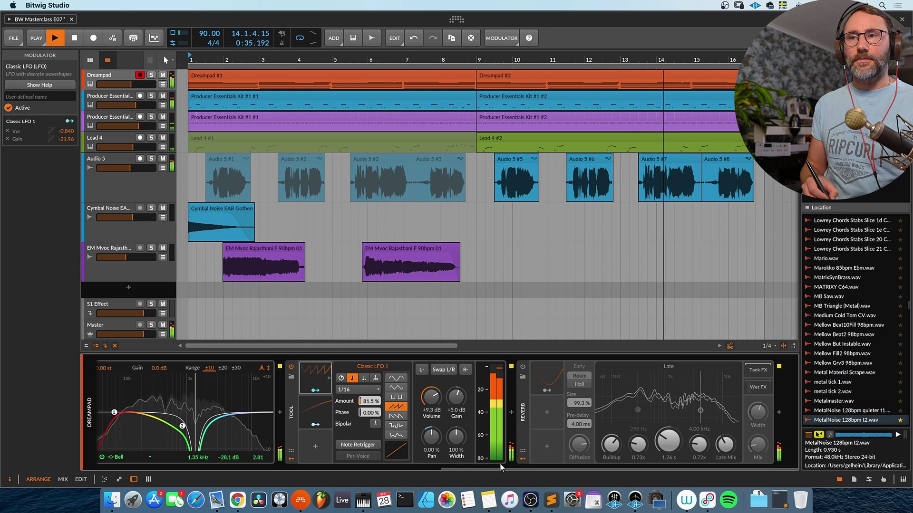
scroll(441, 468, "left", 3)
scroll(441, 468, "left", 2)
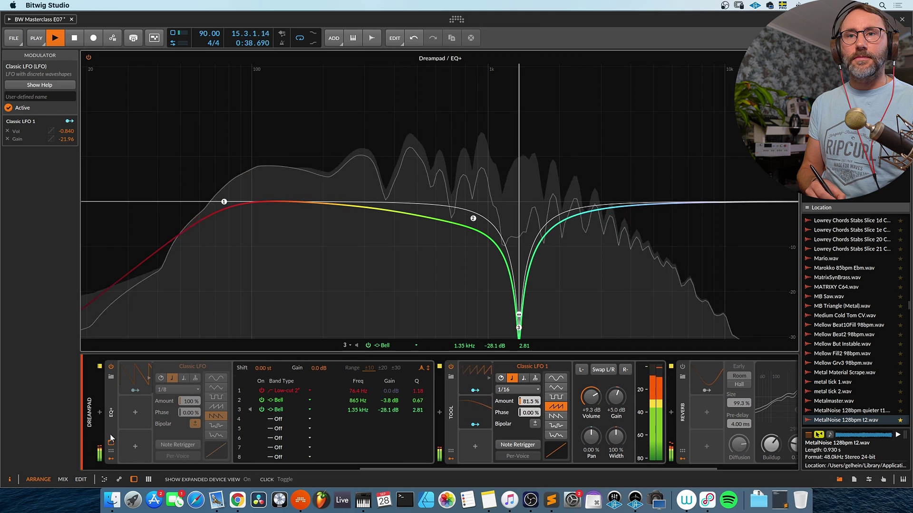
Raise the EQ+ band 3 notch to a +1.4 dB boost near 1.32 kHz
left_click(428, 368)
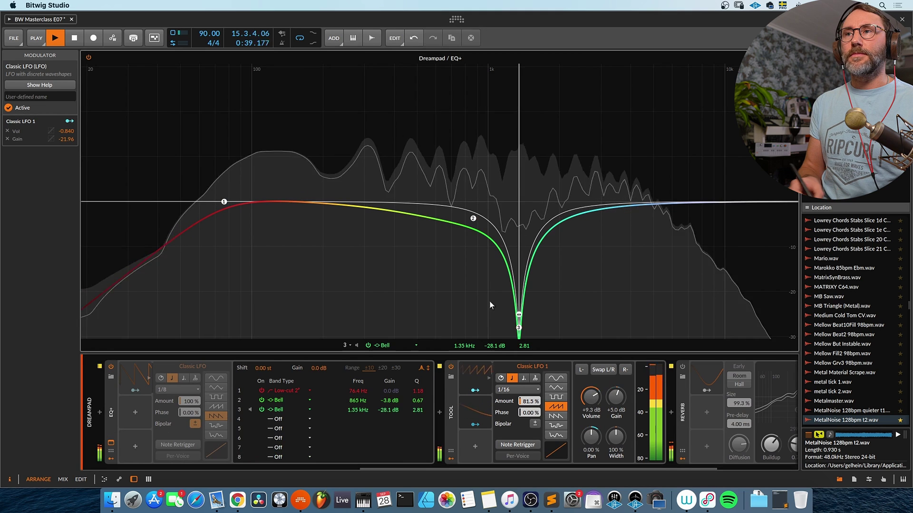
left_click_drag(519, 328, 519, 194)
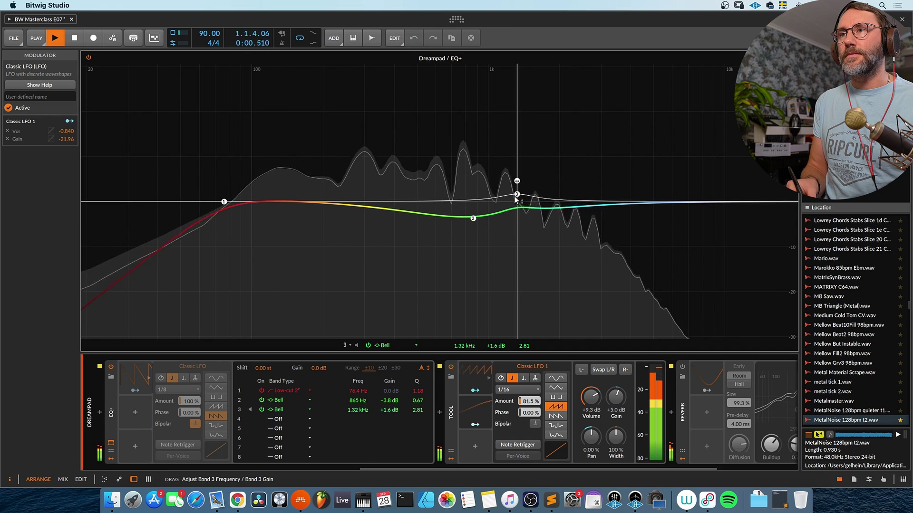
key("alt+2")
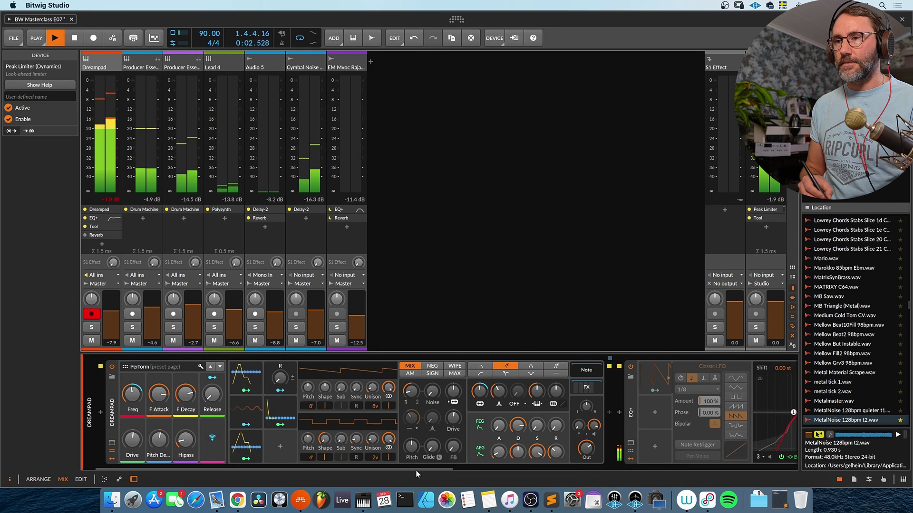
Check the mixer and Tool LFO rate, return to the arrangement, and stop playback
left_click_drag(415, 470, 761, 456)
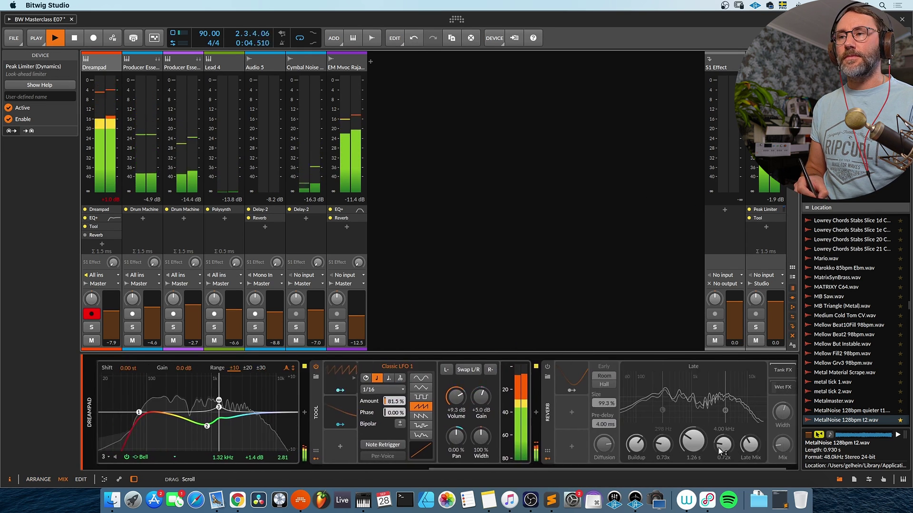
left_click(399, 388)
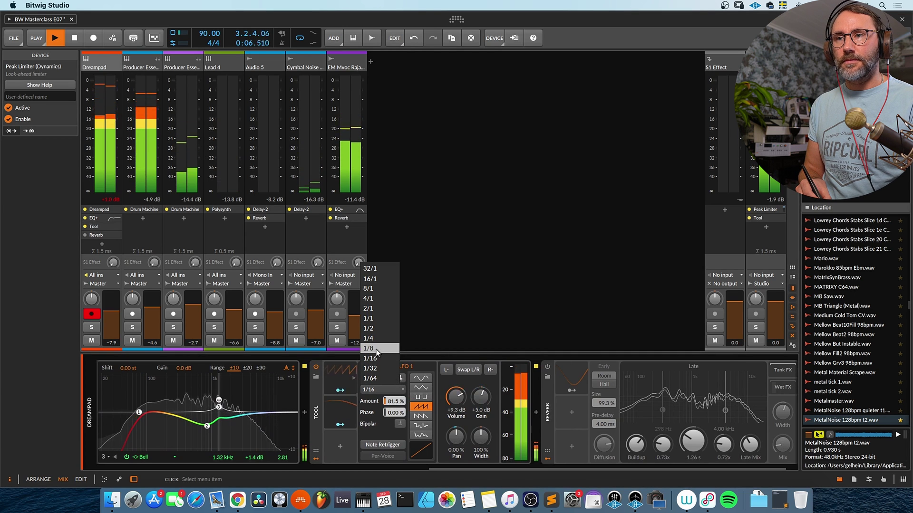
left_click(368, 348)
left_click(403, 388)
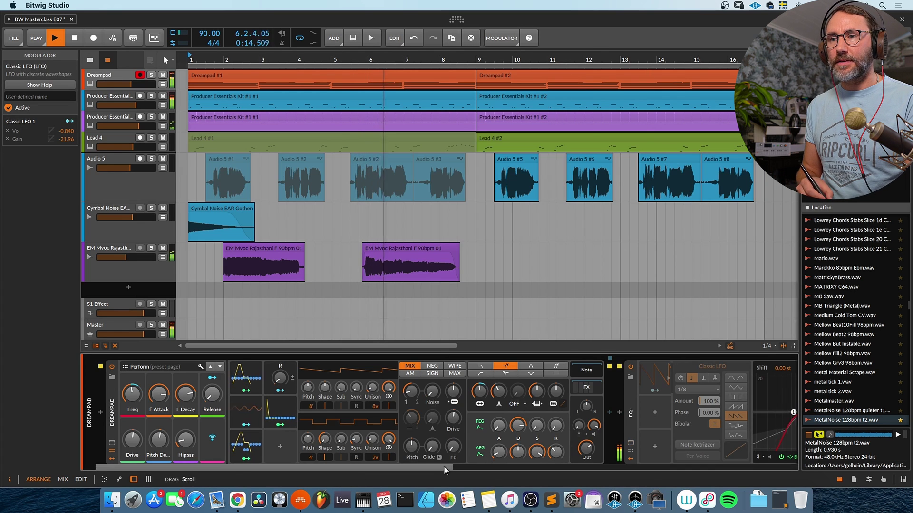
scroll(485, 464, "right", 10)
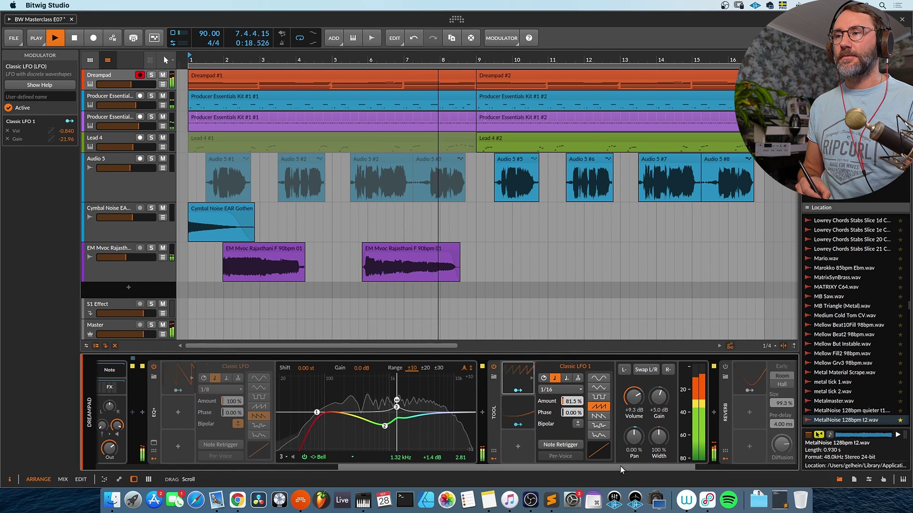
scroll(599, 468, "right", 5)
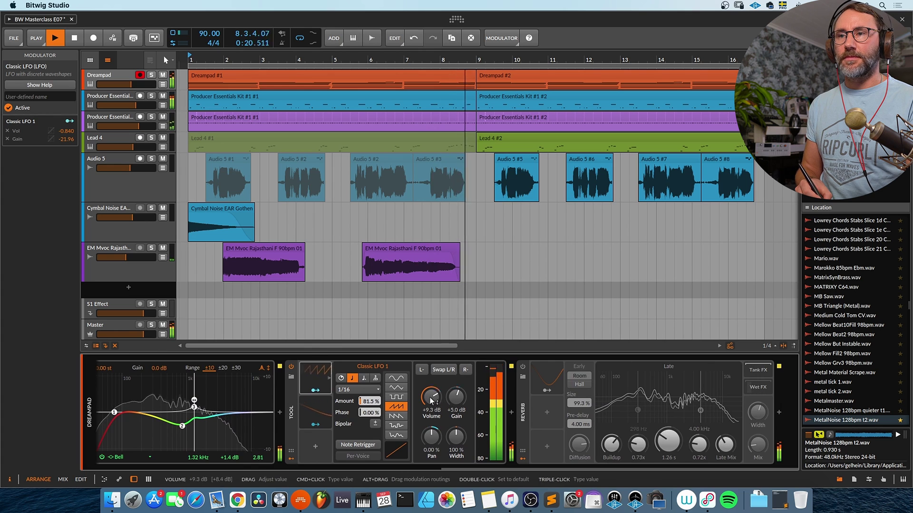
key("space")
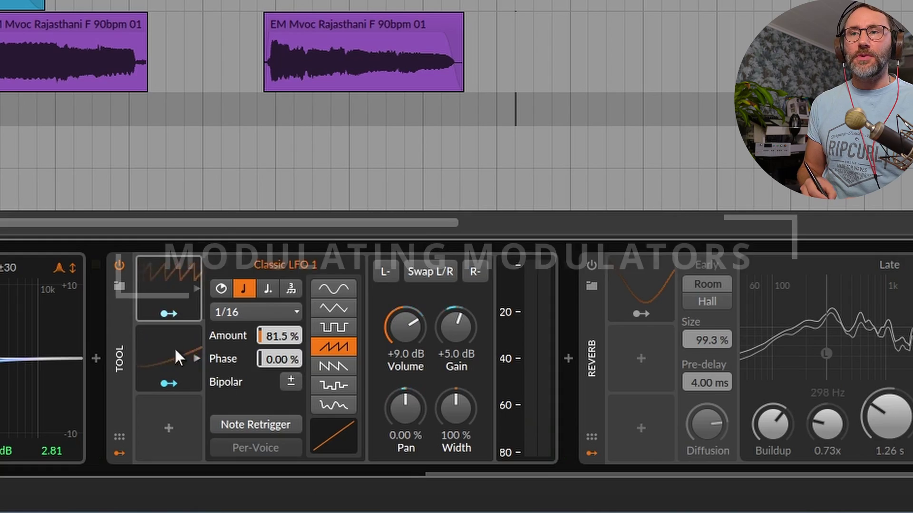
Map Classic LFO 2 to modulate Classic LFO 1's rate, then start playback
left_click(177, 358)
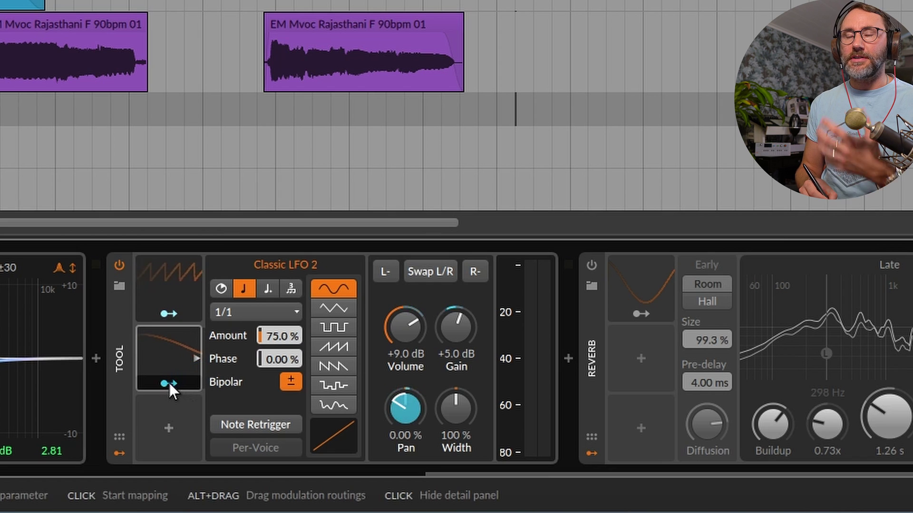
left_click(168, 384)
left_click(171, 278)
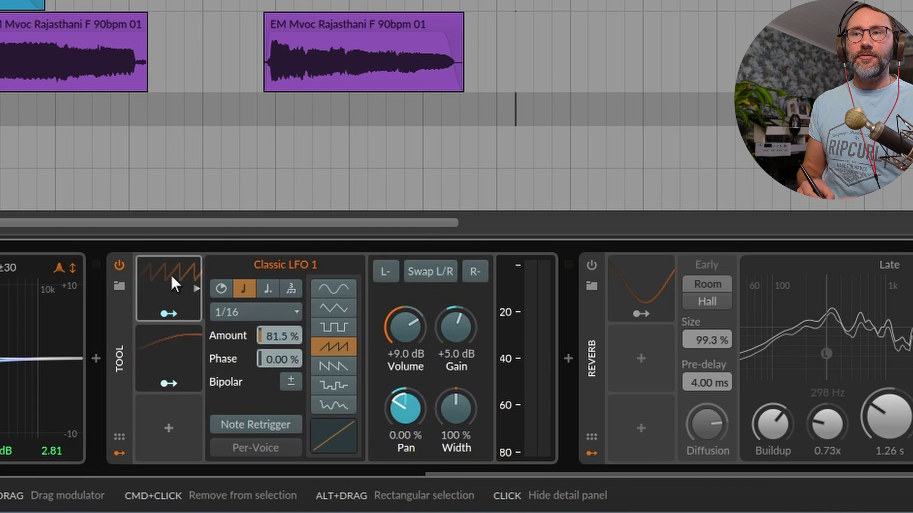
left_click_drag(255, 312, 255, 266)
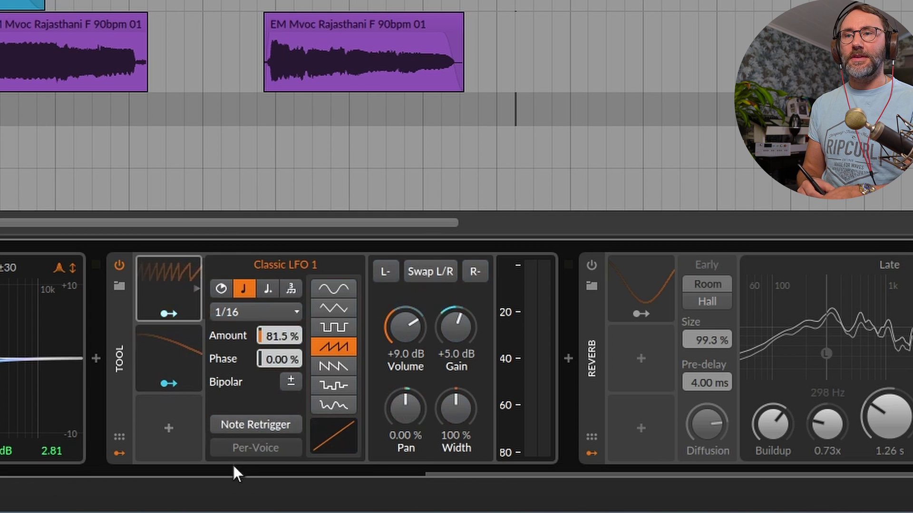
key("space")
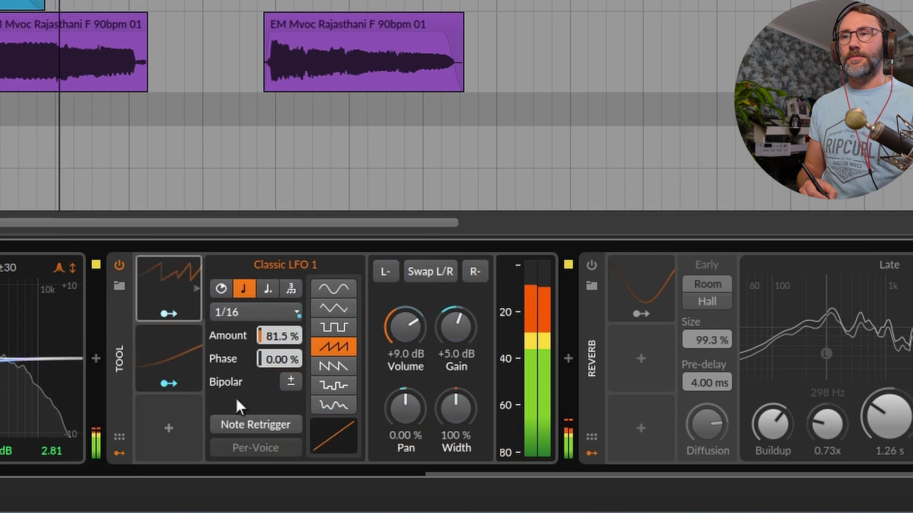
Raise the Tool gain to +6.1 dB, nudge EQ band 3, and A/B the Tool via bypass
left_click_drag(437, 329, 450, 328)
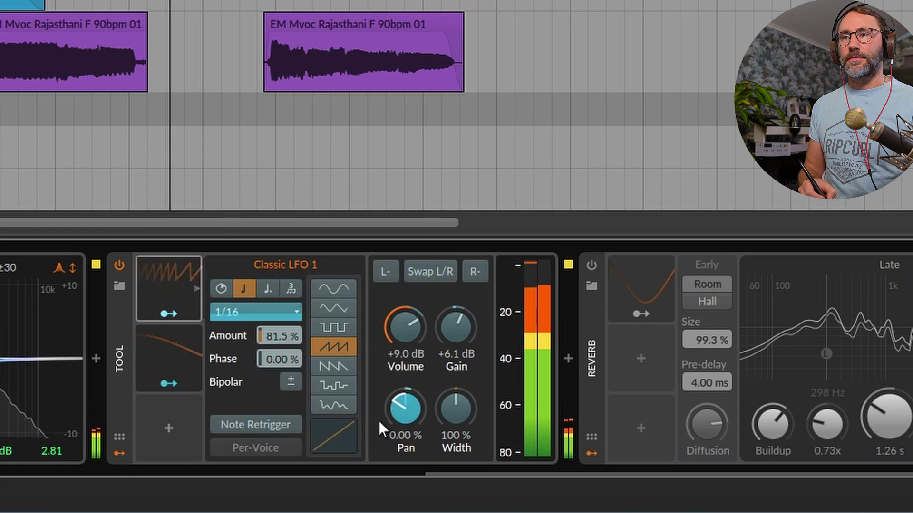
left_click(184, 382)
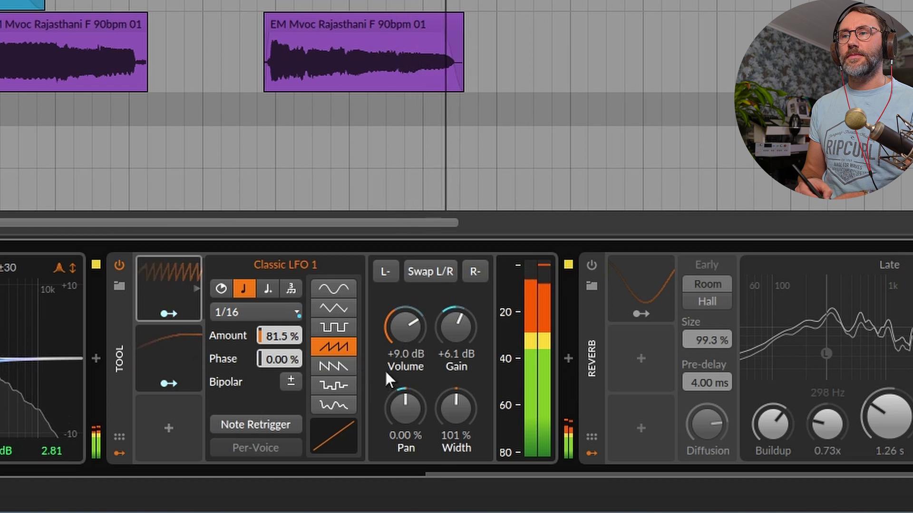
left_click(117, 265)
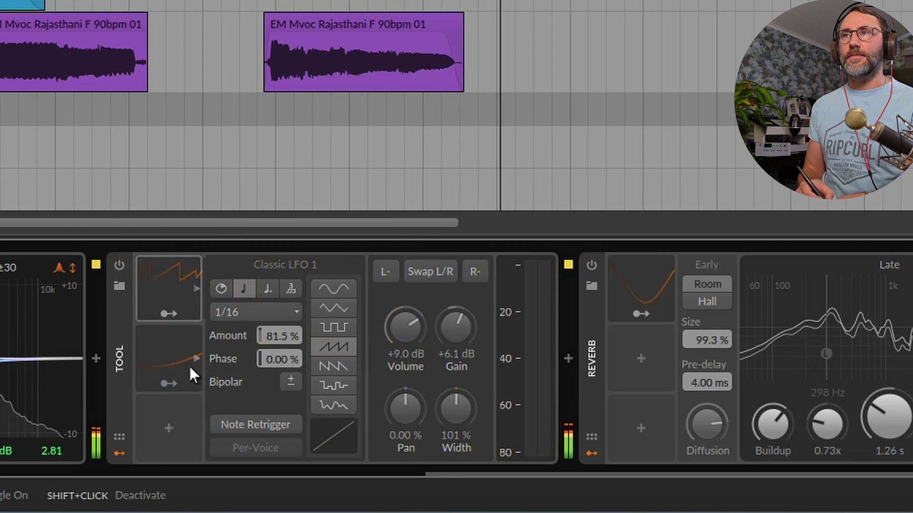
left_click_drag(67, 442, 71, 430)
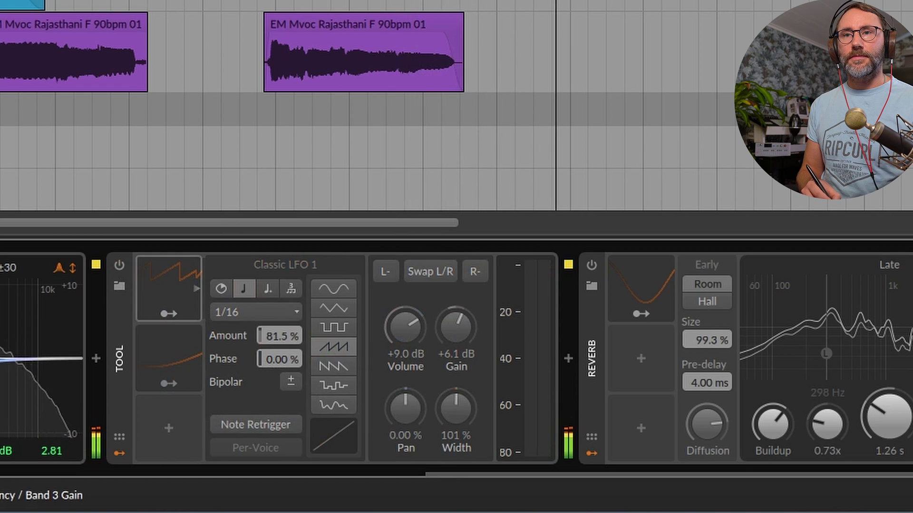
left_click(118, 264)
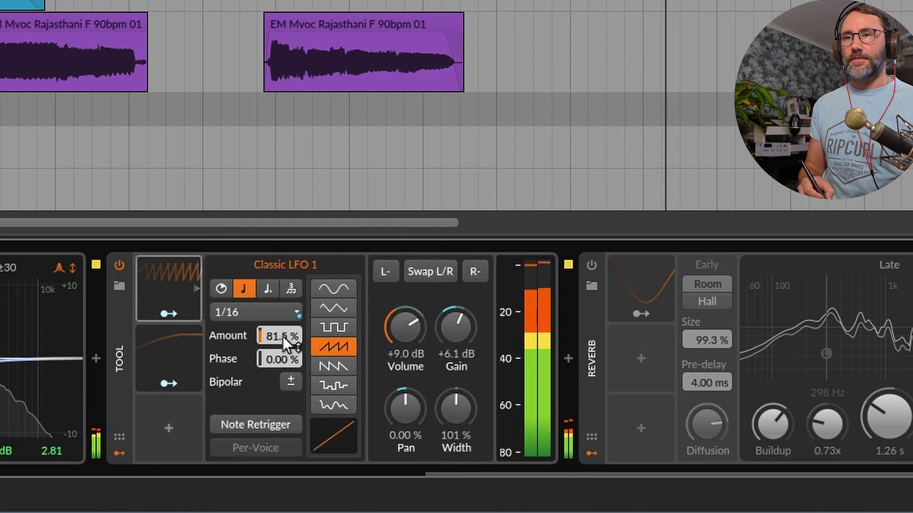
scroll(258, 324, "left", 5)
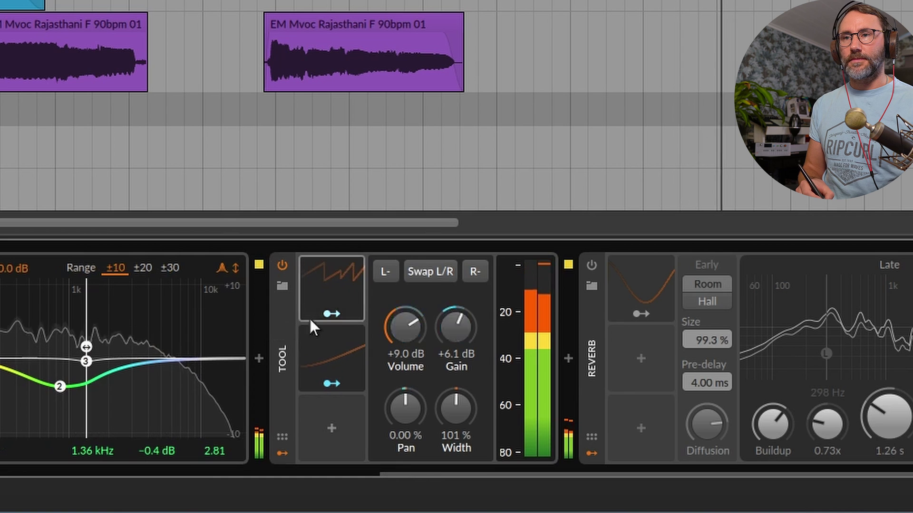
Set Classic LFO 1's rate to 1/8
left_click(441, 309)
left_click(386, 228)
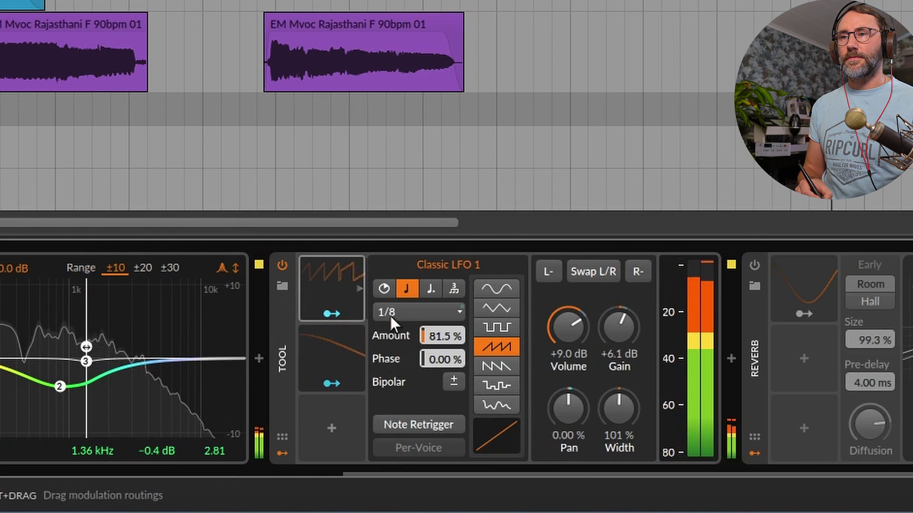
left_click(427, 310)
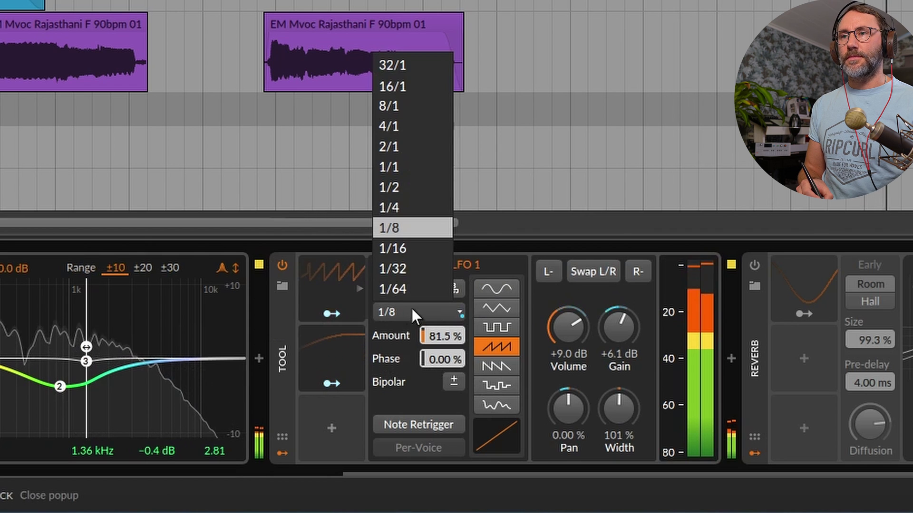
Choose 1/16 in the open Classic LFO 1 rate dropdown
left_click(407, 250)
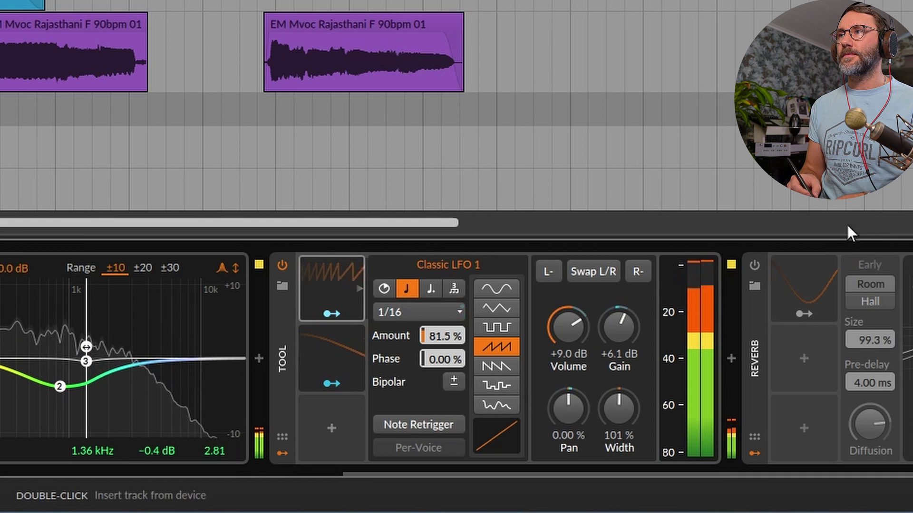